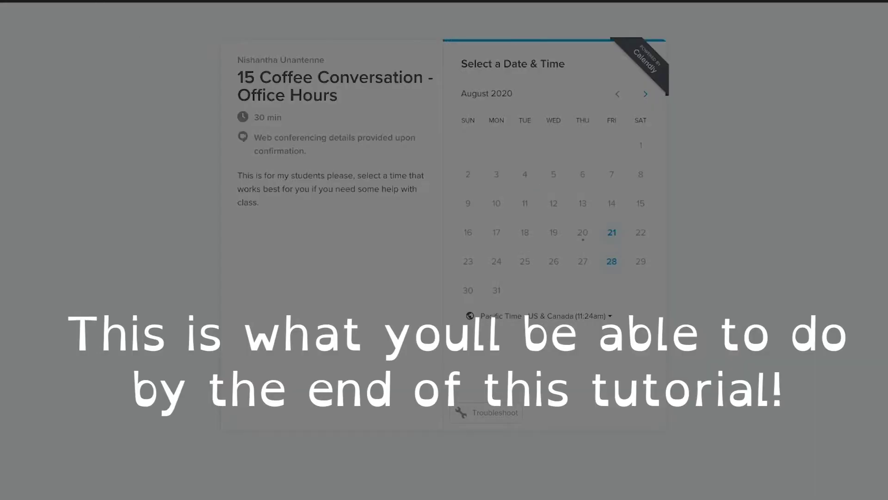
# Pick Friday, August 21 and confirm the 11:45am slot on the Coffee Conversation booking page
pyautogui.click(612, 232)
pyautogui.click(649, 373)
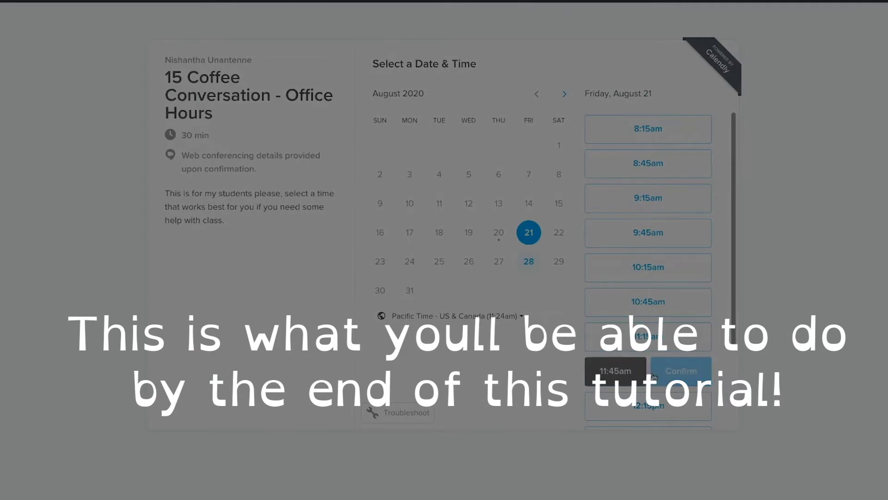
pyautogui.click(676, 377)
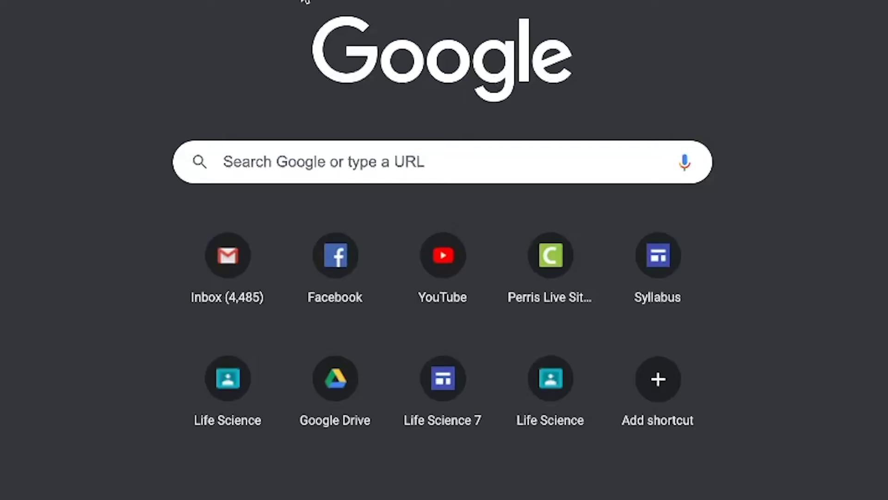
# Search Google for 'calenderl', accept the 'calendly' correction, and open the Calendly homepage
pyautogui.click(354, 169)
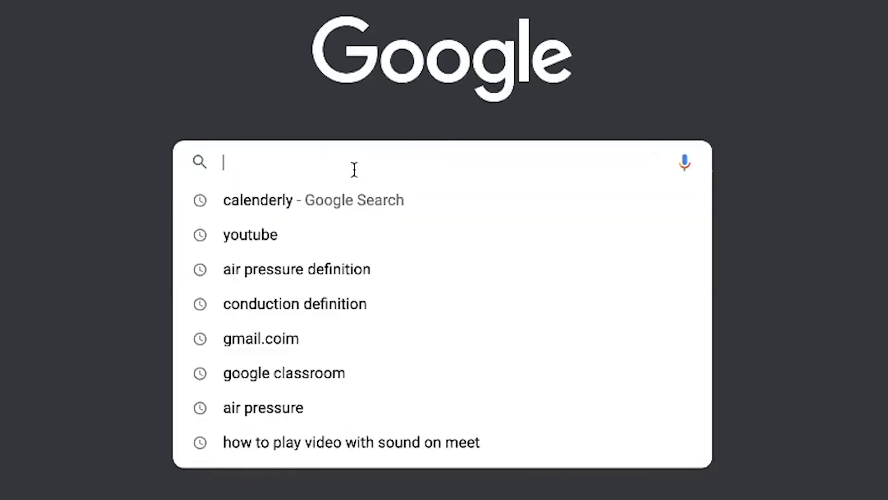
pyautogui.write('calenderl')
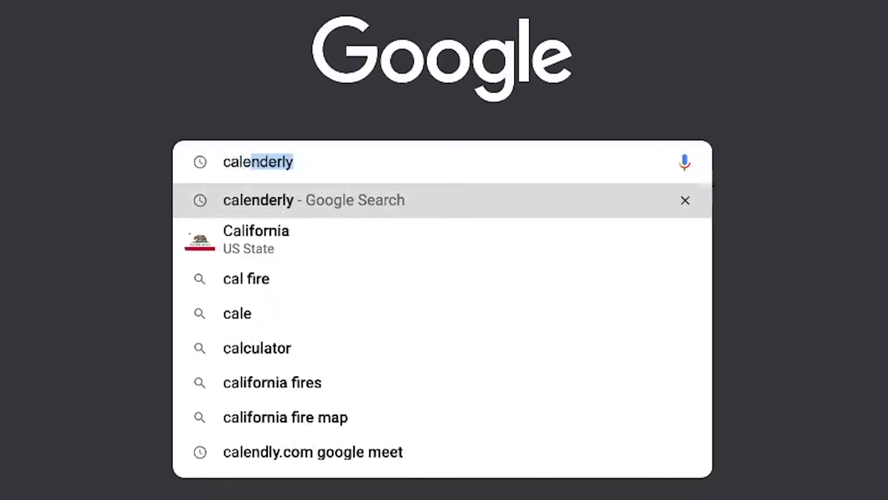
pyautogui.press('Return')
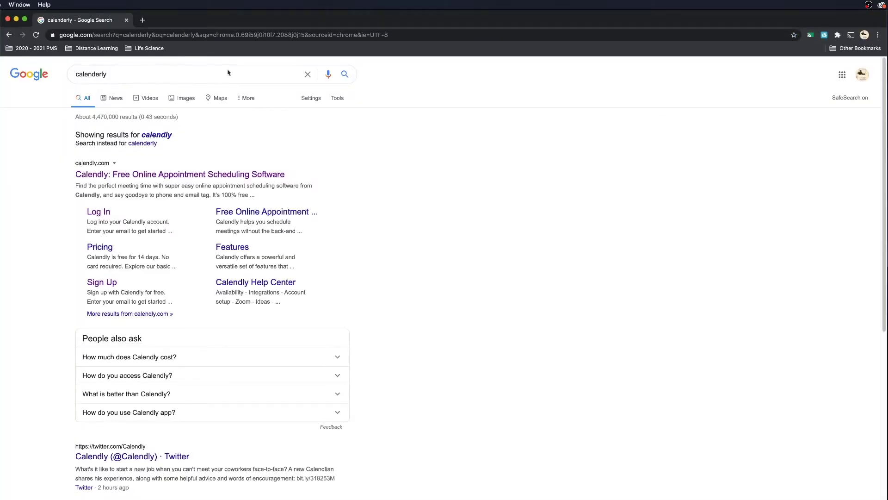
pyautogui.click(169, 136)
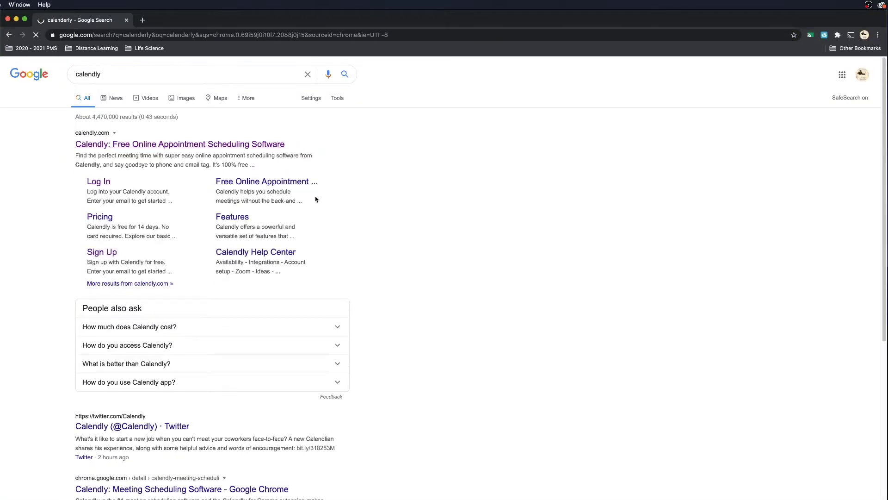
pyautogui.click(204, 144)
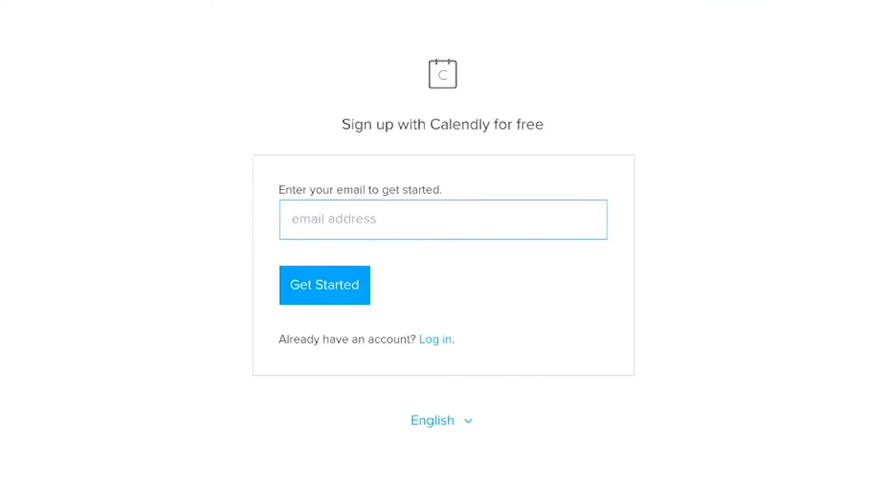
# Enter the suggested email address and try Get Started on Calendly
pyautogui.write('ni')
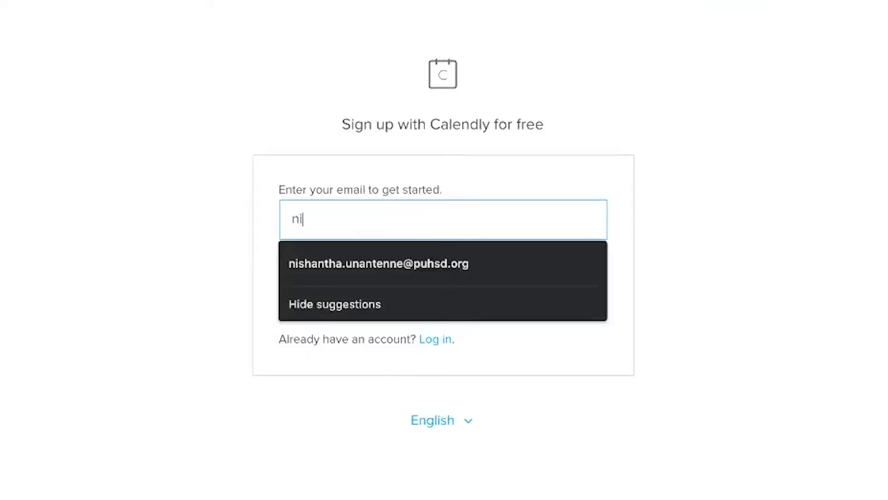
pyautogui.press('Down')
pyautogui.press('Return')
pyautogui.click(315, 301)
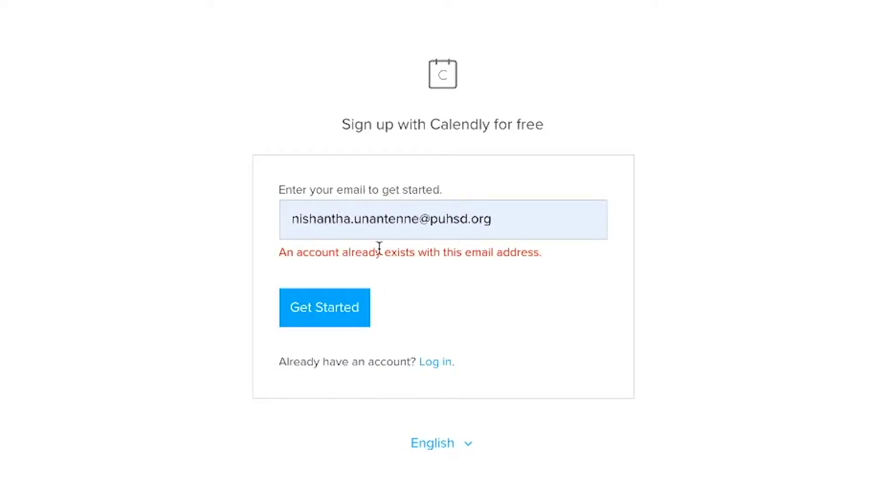
# Log in to Calendly with the Google account instead
pyautogui.click(435, 365)
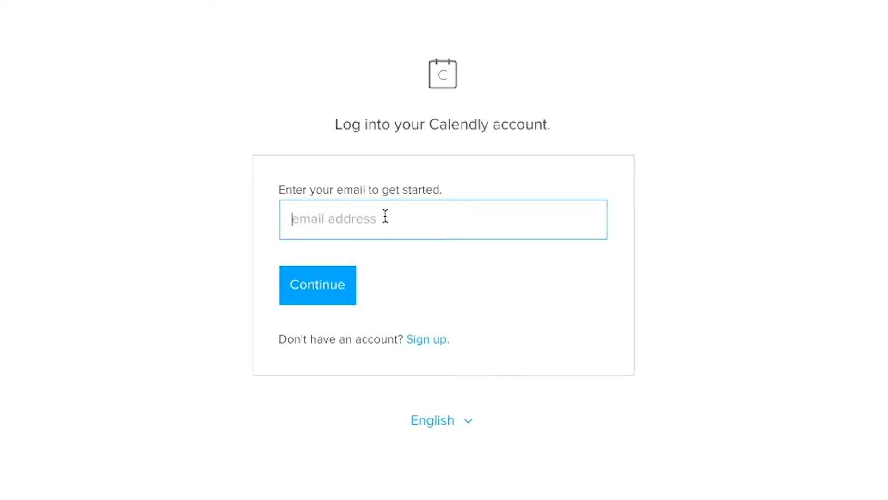
pyautogui.write('ni')
pyautogui.press('Down')
pyautogui.press('Return')
pyautogui.press('Return')
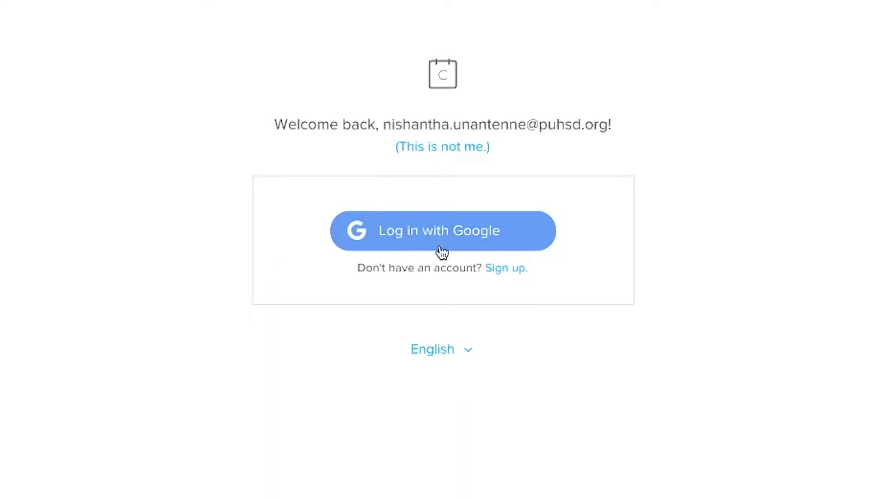
pyautogui.click(442, 251)
pyautogui.click(395, 277)
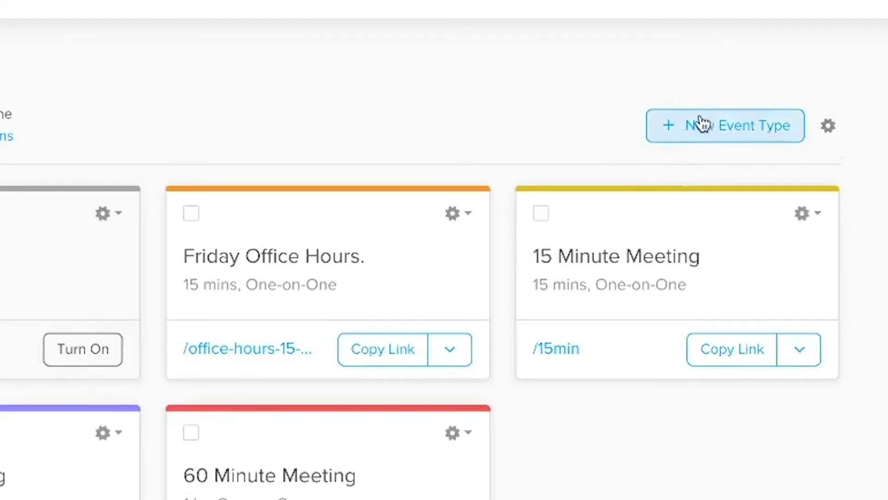
# Create a one-on-one event named '15 Coffee Conversation - Office Hours', fixing the 'Coffe' typo
pyautogui.click(726, 125)
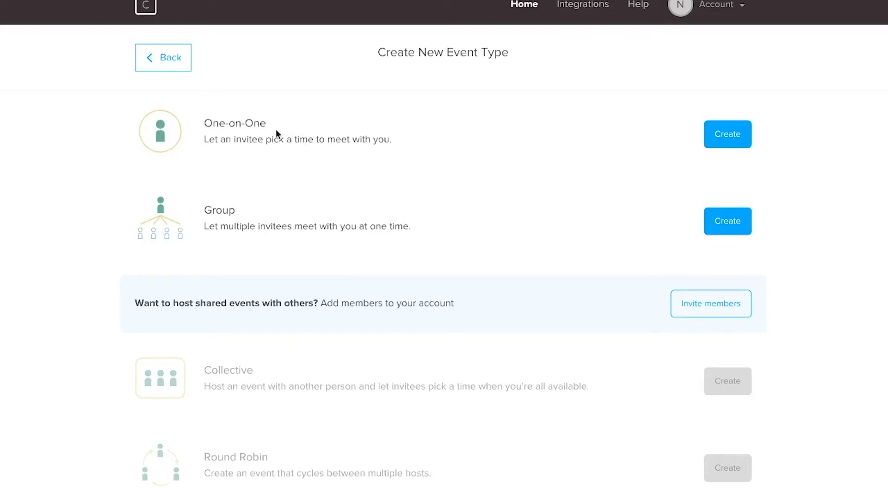
pyautogui.click(736, 134)
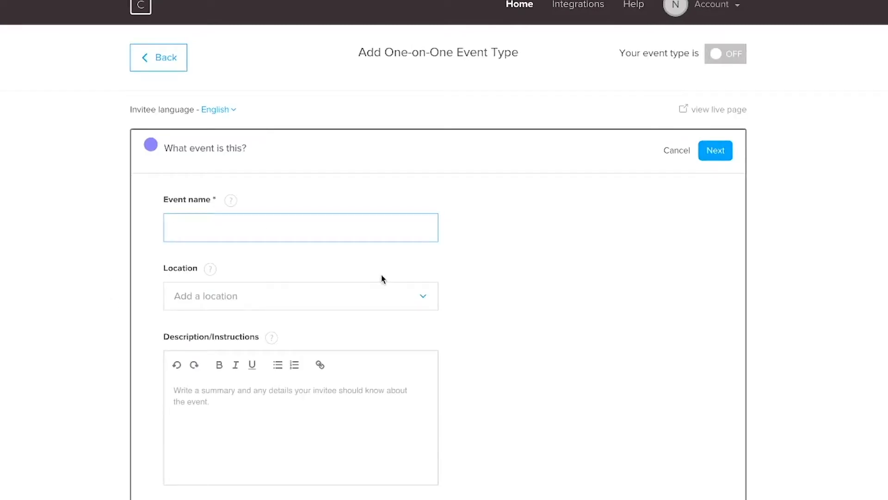
pyautogui.write('1')
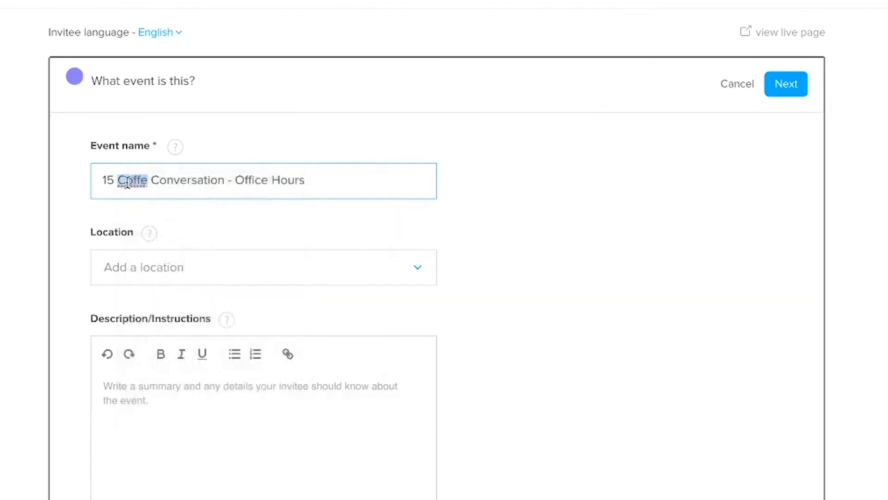
pyautogui.rightClick(205, 231)
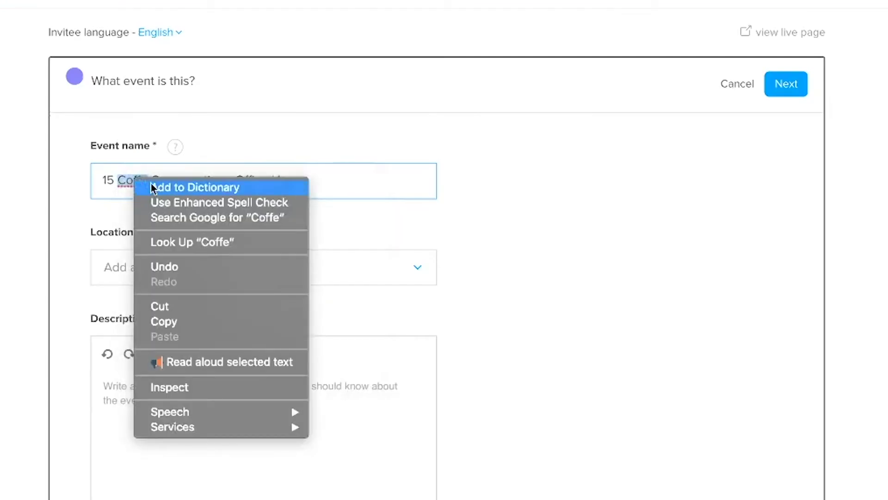
pyautogui.press('Escape')
pyautogui.press('Right')
pyautogui.write('e')
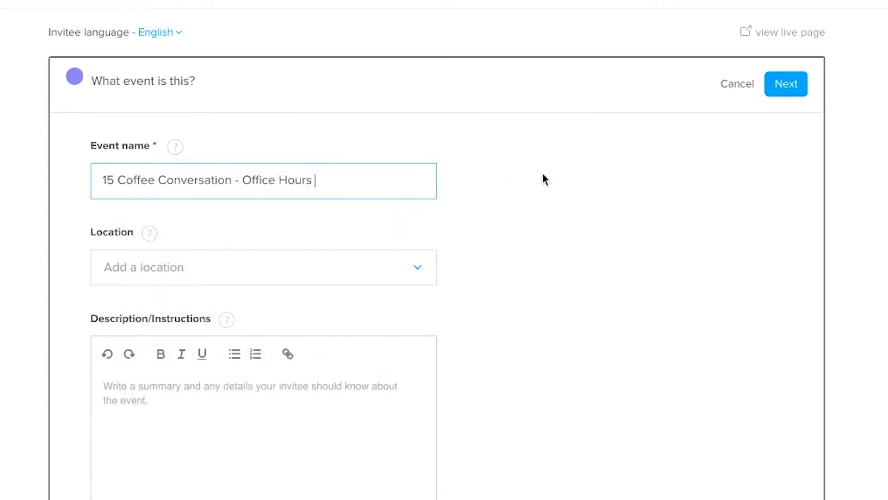
pyautogui.click(572, 371)
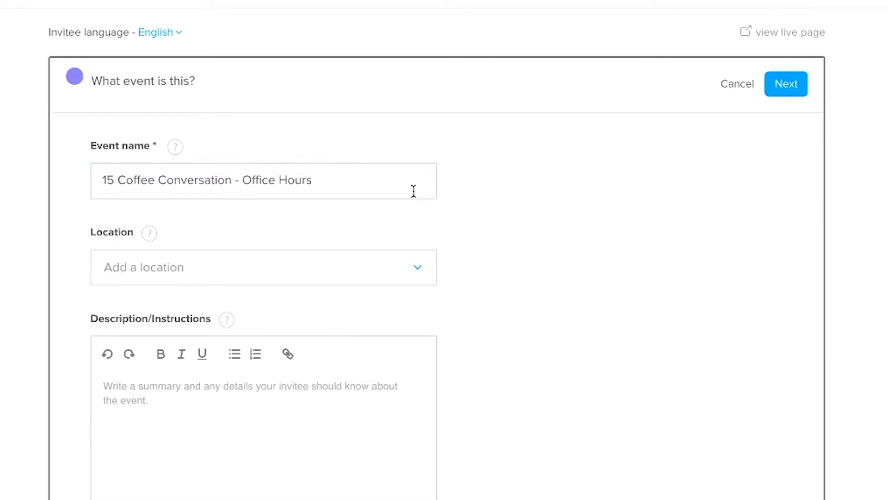
# Set the location to Google Meet and write a student-help description
pyautogui.click(250, 267)
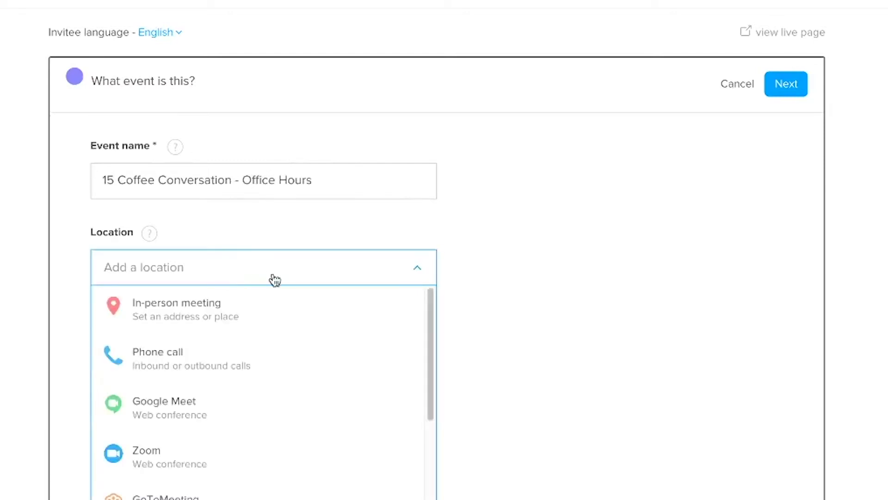
pyautogui.click(187, 409)
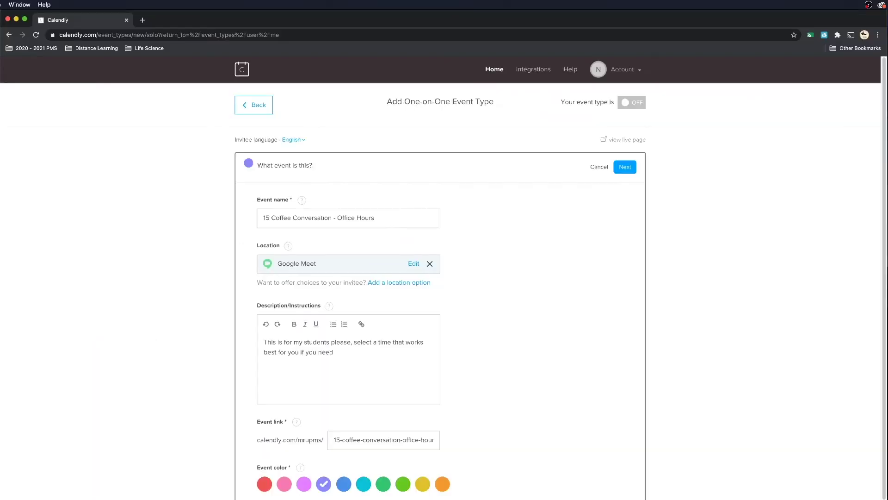
pyautogui.write('me help with class.')
# Make the event red, set a custom 10-minute duration, and reach the August 16–29 availability calendar
pyautogui.click(263, 487)
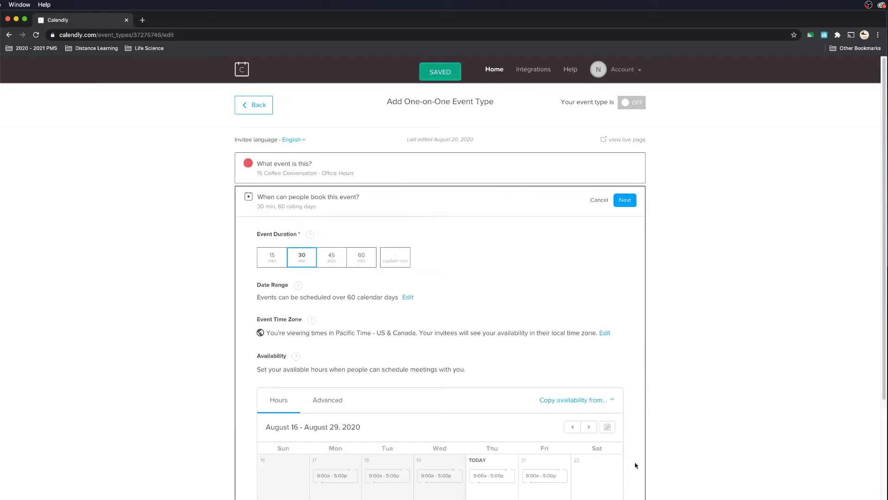
pyautogui.click(276, 260)
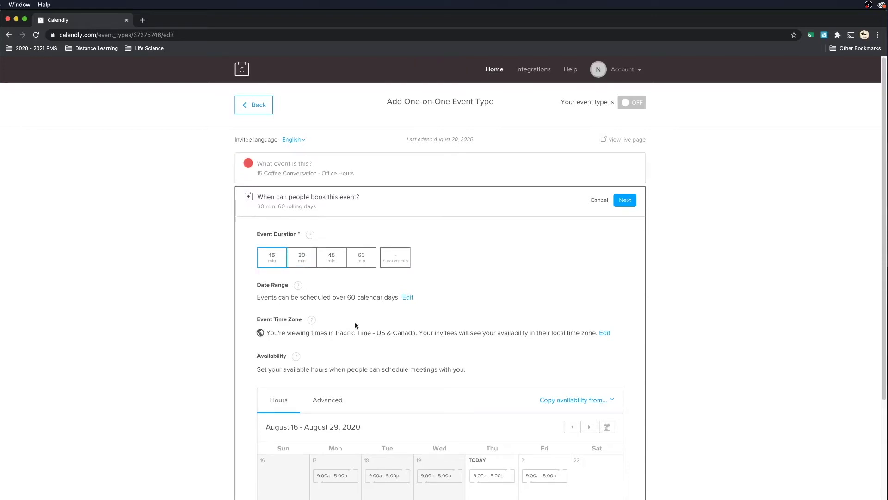
pyautogui.click(388, 261)
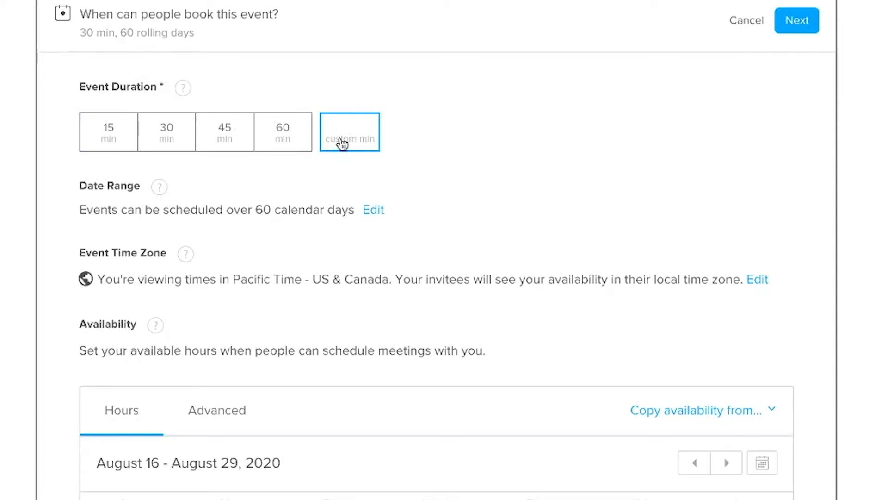
pyautogui.write('10')
pyautogui.scroll(-5, 459, 171)
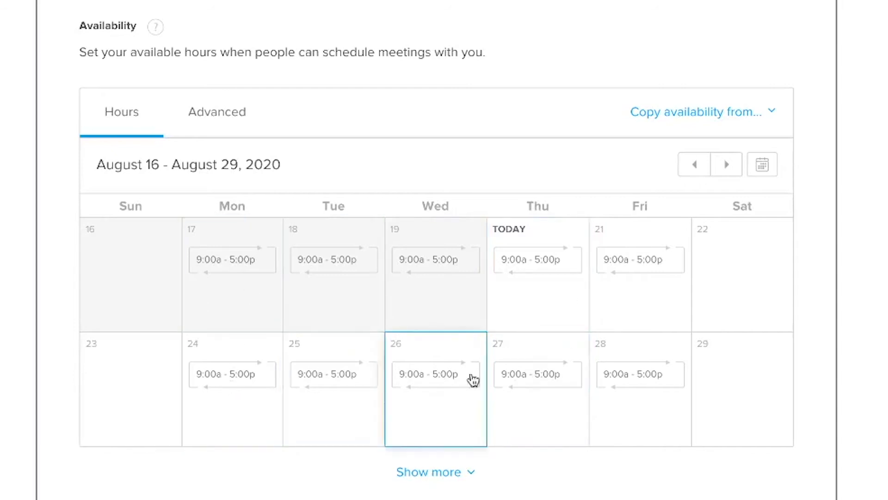
# Mark Monday, August 17 as unavailable for that date only
pyautogui.click(204, 259)
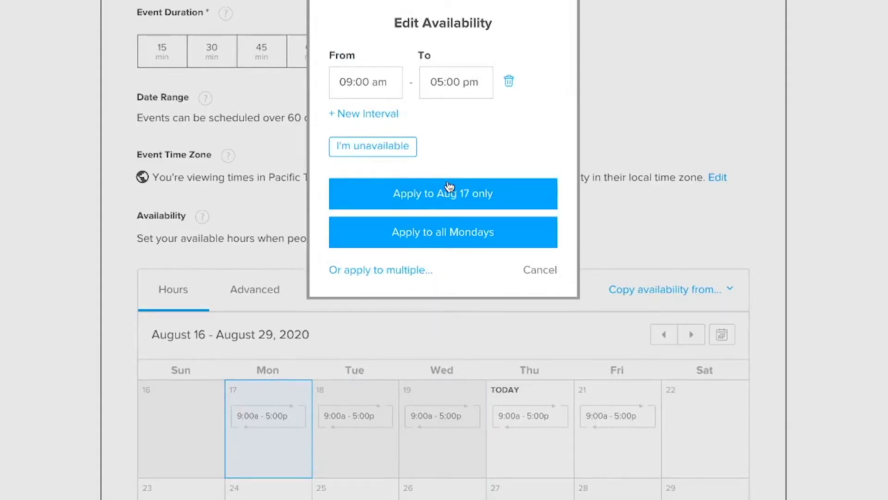
pyautogui.click(402, 149)
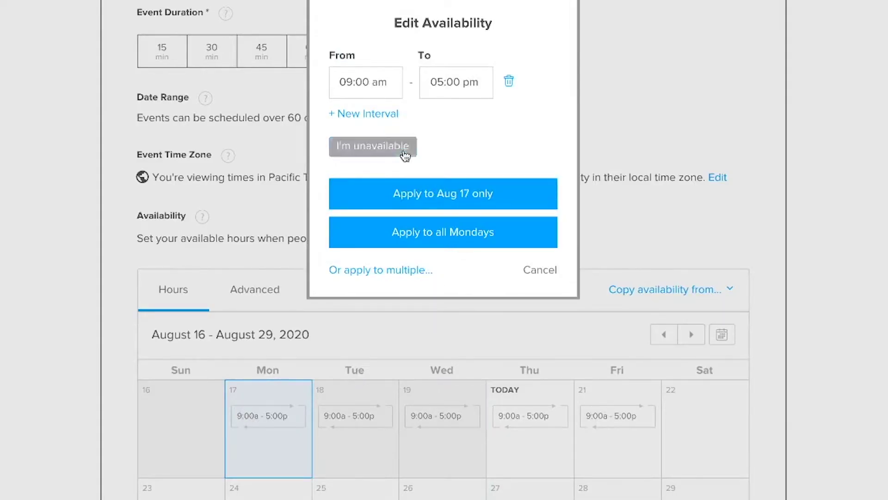
pyautogui.click(470, 184)
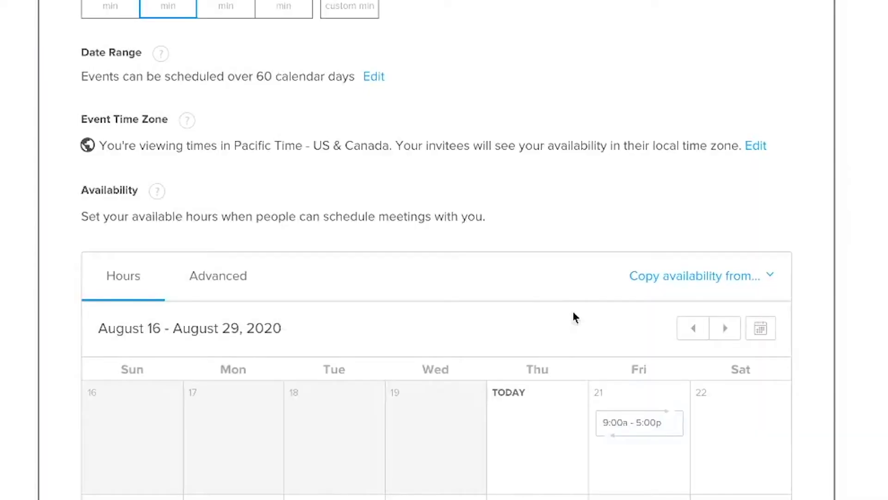
# Limit Friday, August 21 availability to 8:15am–3:10pm
pyautogui.click(641, 423)
pyautogui.click(338, 80)
pyautogui.press('BackSpace')
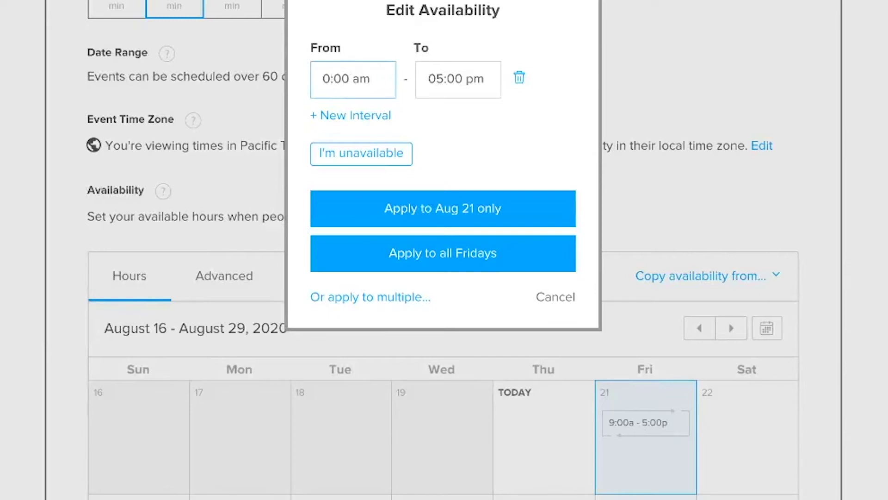
pyautogui.write('8')
pyautogui.press('BackSpace')
pyautogui.press('BackSpace')
pyautogui.write('15')
pyautogui.click(454, 80)
pyautogui.press('BackSpace')
pyautogui.write('3')
pyautogui.click(454, 79)
pyautogui.press('BackSpace')
pyautogui.write('1')
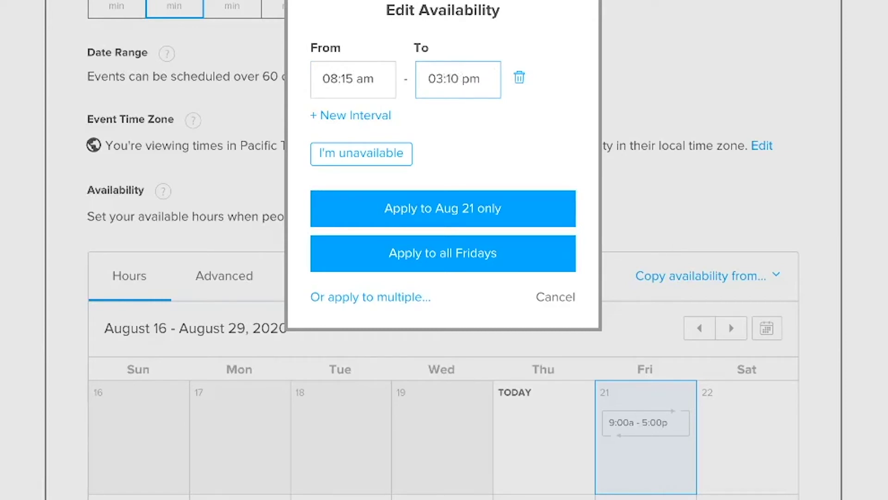
pyautogui.click(463, 257)
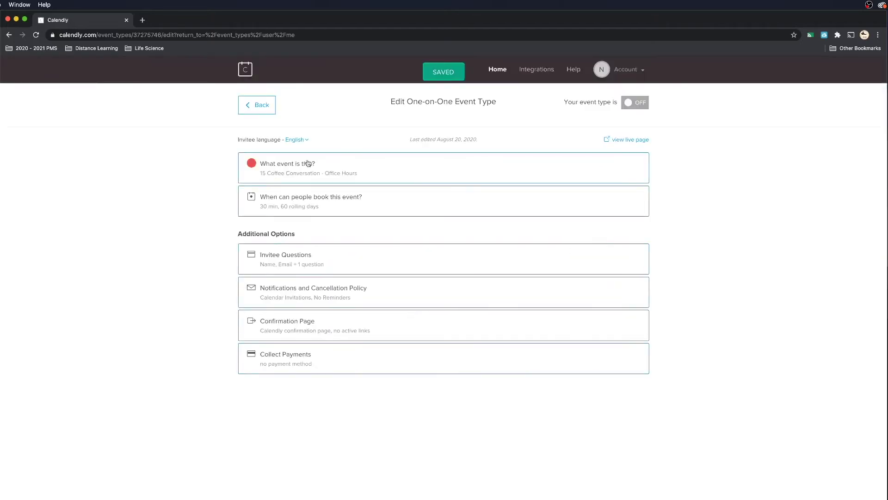
# Add the invitee question 'What period are you in'
pyautogui.click(271, 262)
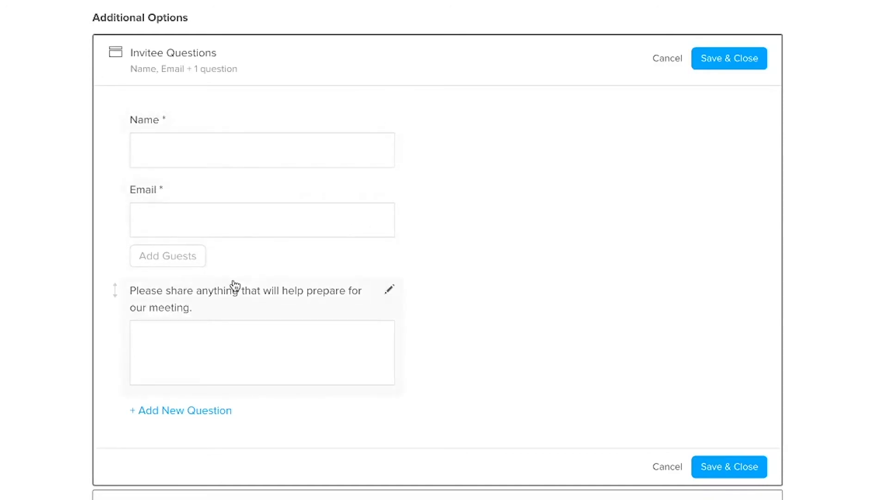
pyautogui.click(163, 416)
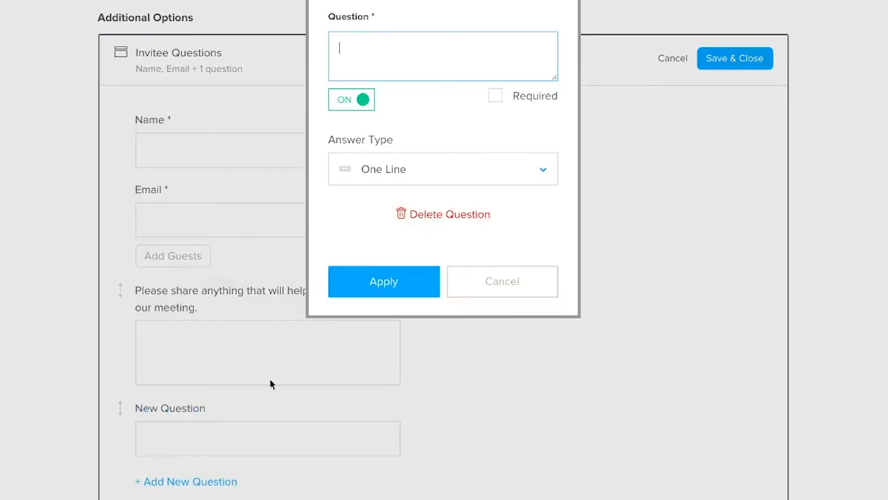
pyautogui.write('WQ')
pyautogui.press('BackSpace')
pyautogui.write('hat period are you in')
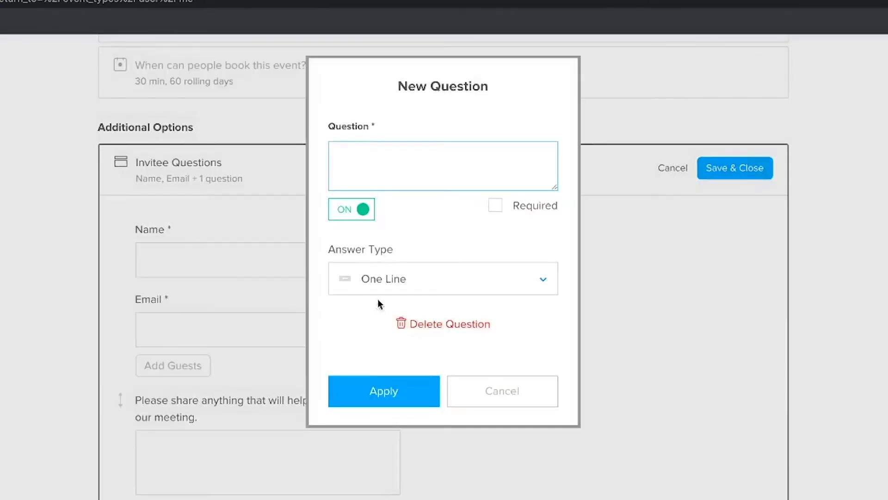
# Add 'What are we talking about during meeting?', move 'Please share' last, and save
pyautogui.write('What ar')
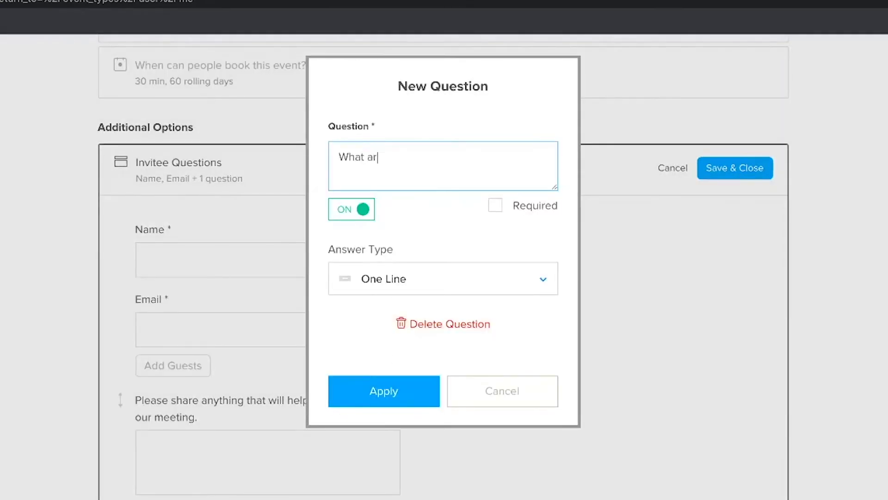
pyautogui.write('e we talking about during meeting')
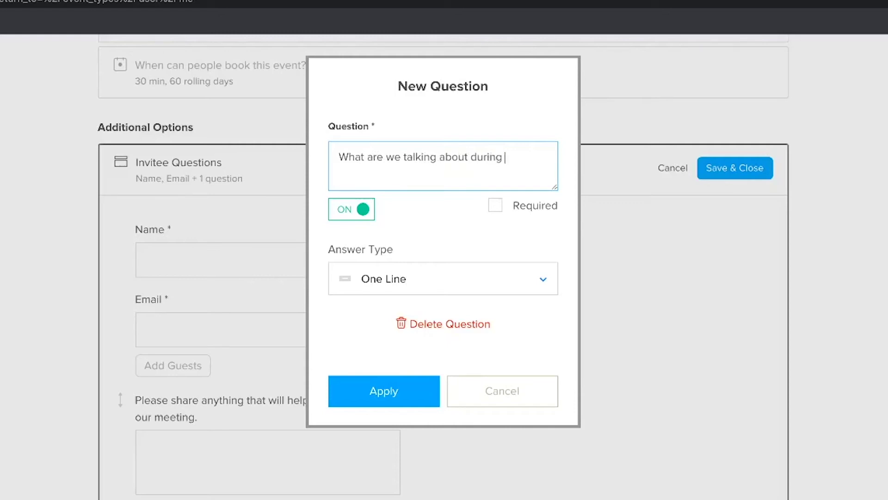
pyautogui.write('?')
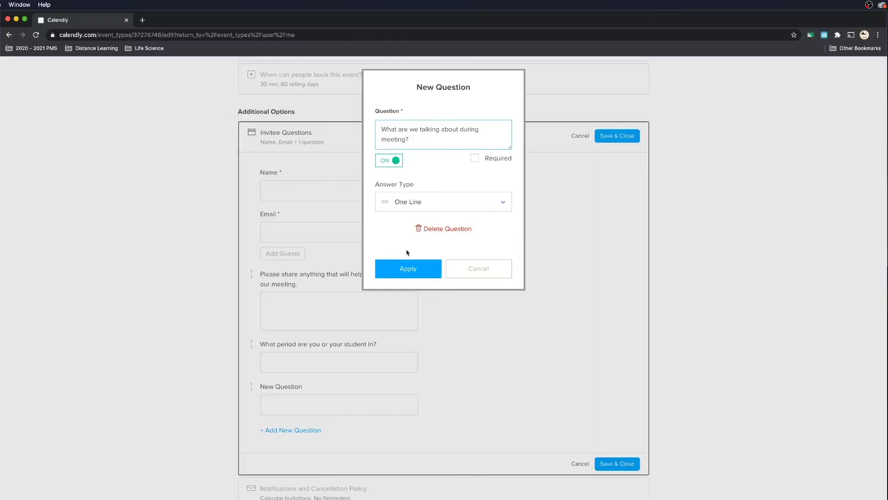
pyautogui.click(393, 386)
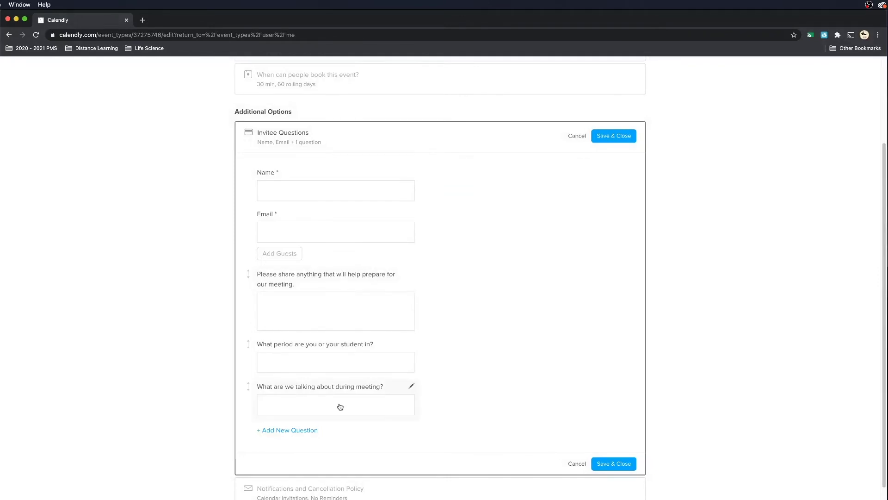
pyautogui.moveTo(248, 272); pyautogui.dragTo(251, 381)
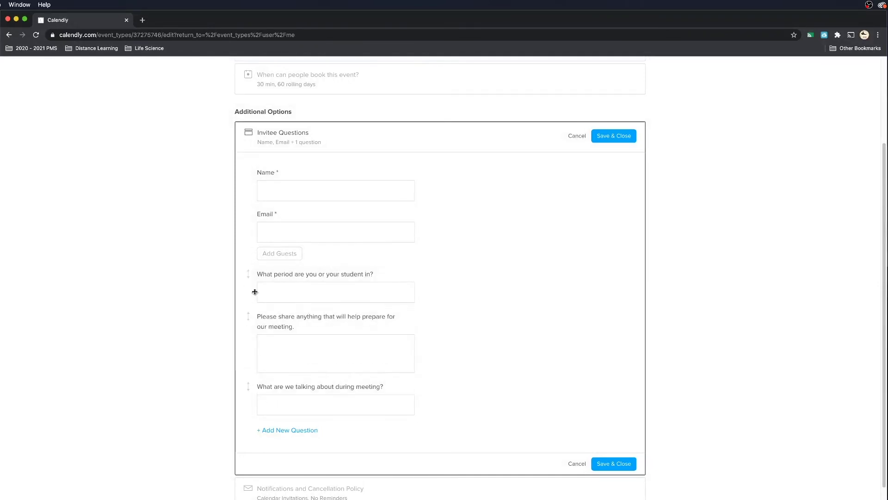
pyautogui.moveTo(250, 317); pyautogui.dragTo(250, 335)
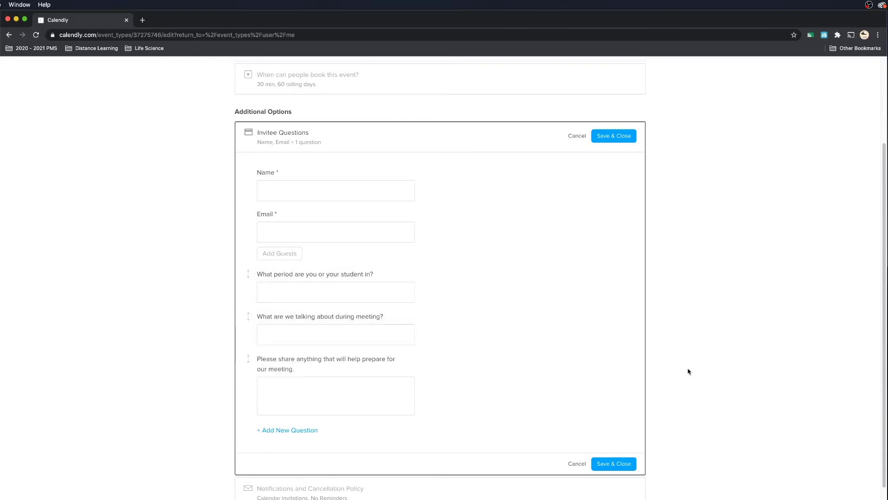
pyautogui.click(614, 465)
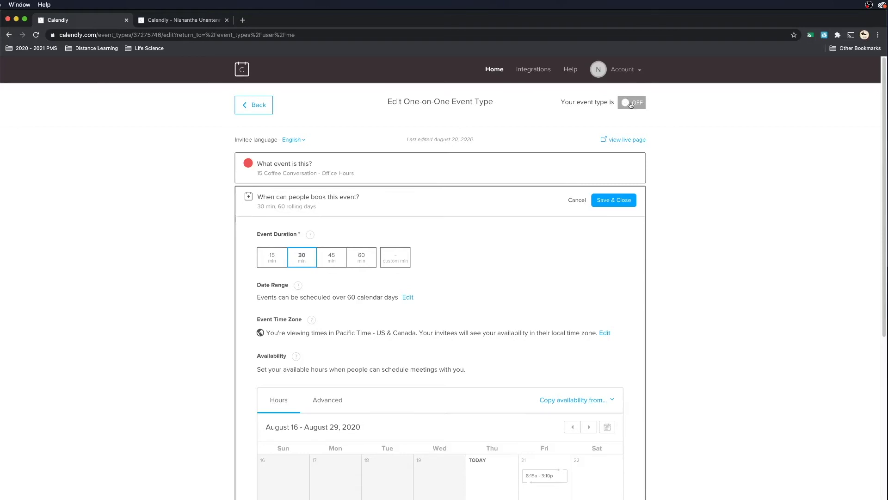
# Turn the event type on and open its live booking page
pyautogui.click(629, 105)
pyautogui.click(630, 142)
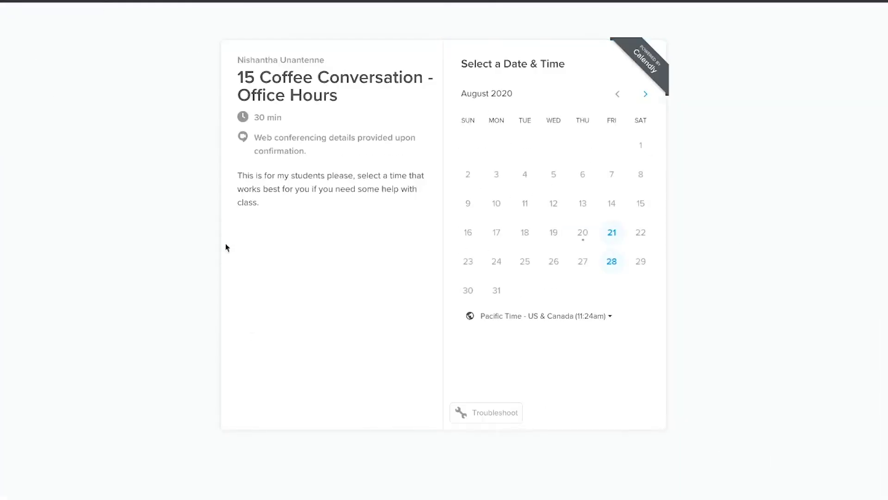
# Book 11:45am on Friday, August 21 and begin the invitee details form
pyautogui.click(612, 232)
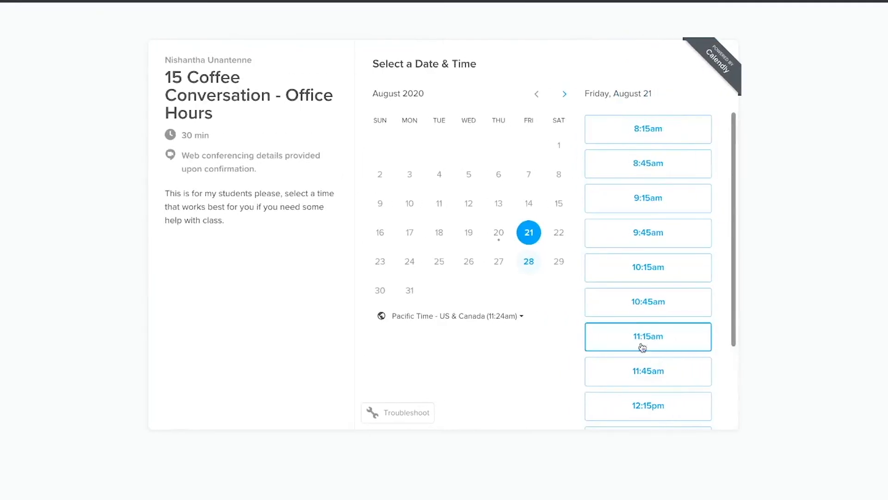
pyautogui.click(650, 379)
pyautogui.click(688, 373)
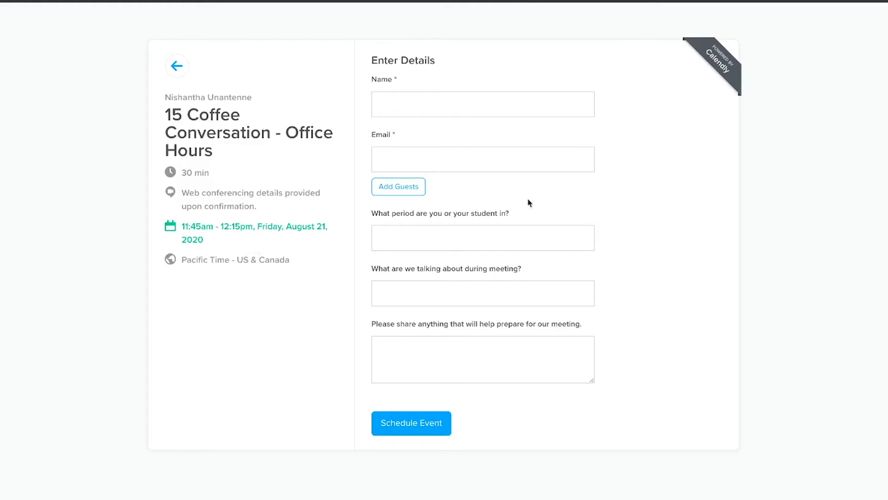
pyautogui.click(433, 98)
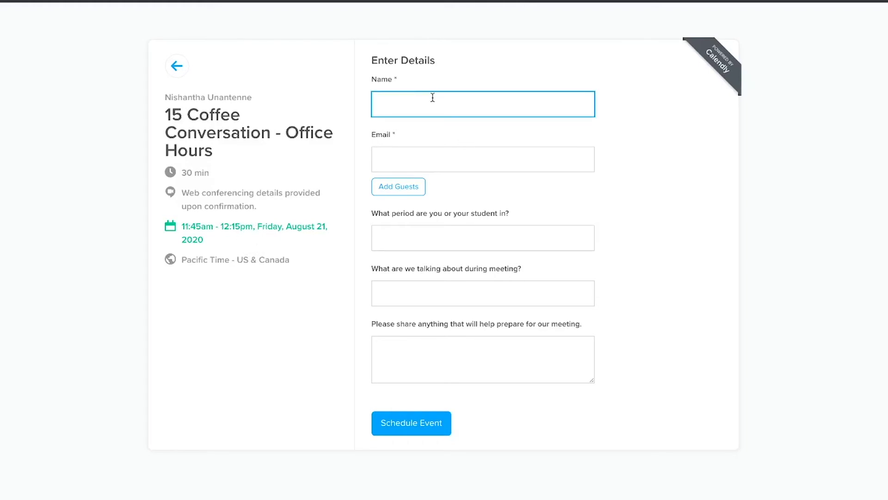
# Enter the invitee's name and email, answer '1', 'my grades', 'i need help with', and schedule
pyautogui.write('nishantha')
pyautogui.press('Tab')
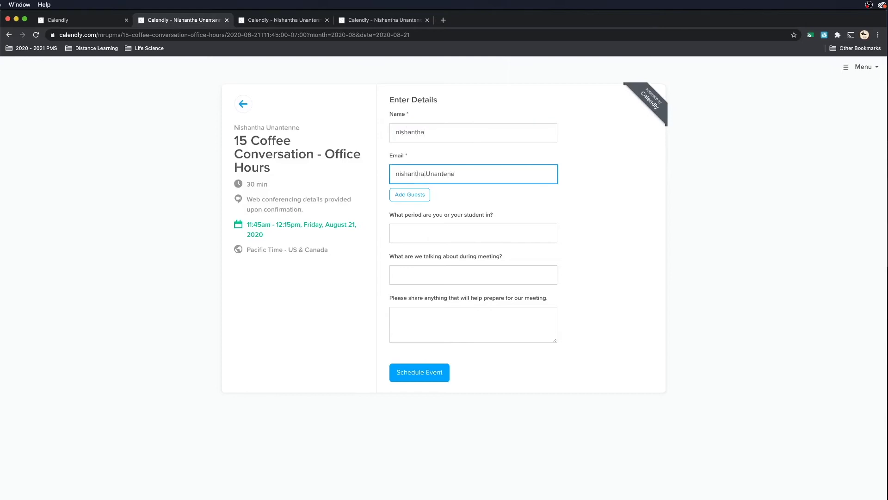
pyautogui.press('Tab')
pyautogui.write('1')
pyautogui.click(487, 273)
pyautogui.write('my grades')
pyautogui.click(458, 337)
pyautogui.write('i need help with grades')
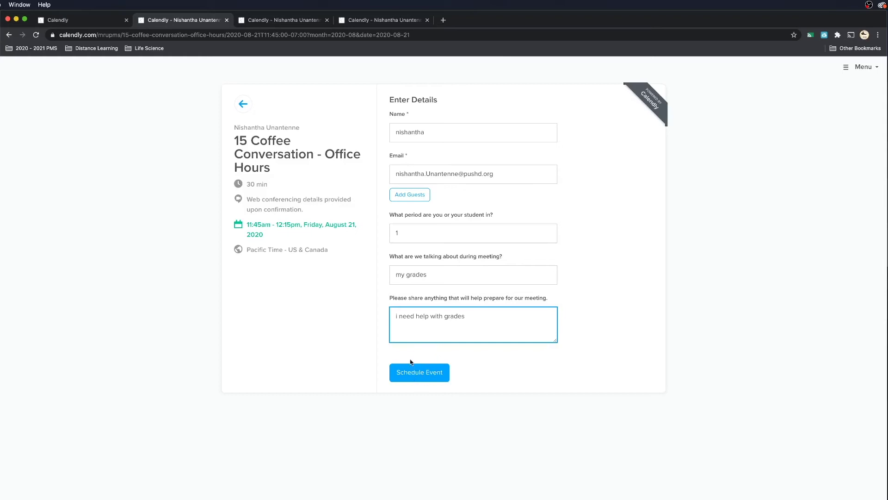
pyautogui.click(427, 379)
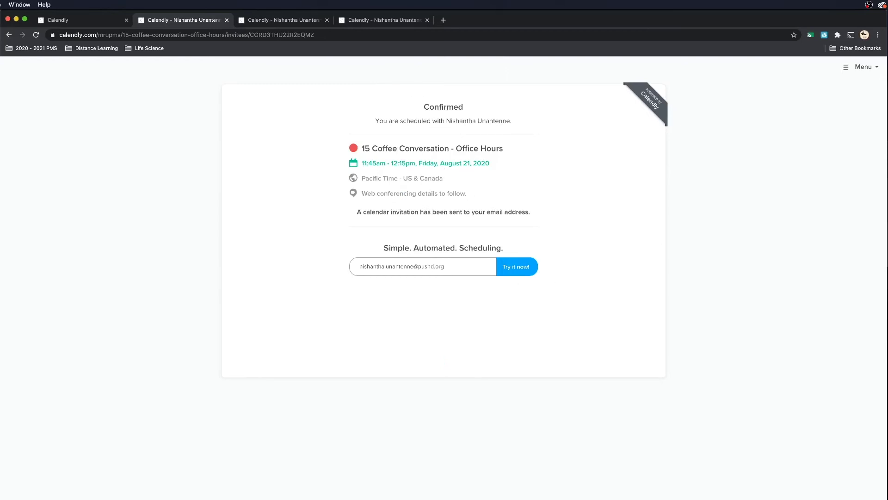
# Go to Gmail in a new browser tab
pyautogui.click(444, 20)
pyautogui.write('gmail')
pyautogui.press('Return')
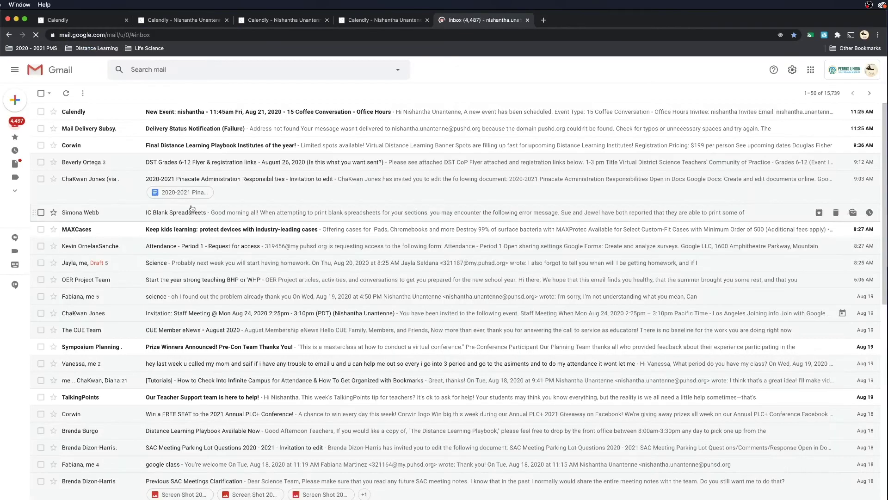
# Read the Calendly New Event email for the 11:45am Friday, August 21 booking and its invitee answers
pyautogui.click(165, 112)
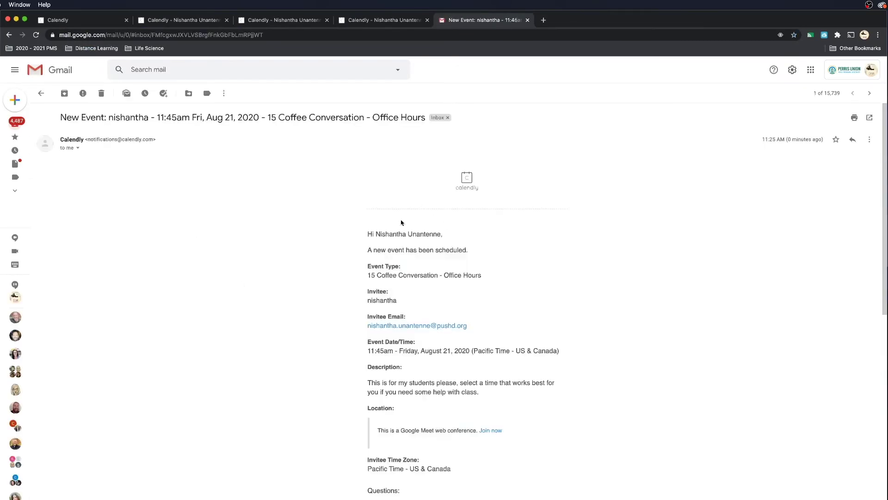
pyautogui.scroll(-5, 411, 351)
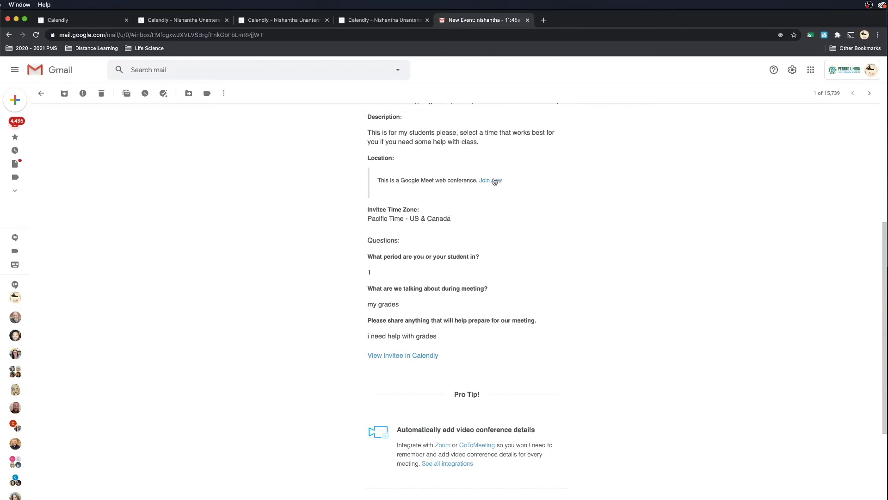
pyautogui.scroll(2, 486, 285)
pyautogui.scroll(4, 481, 296)
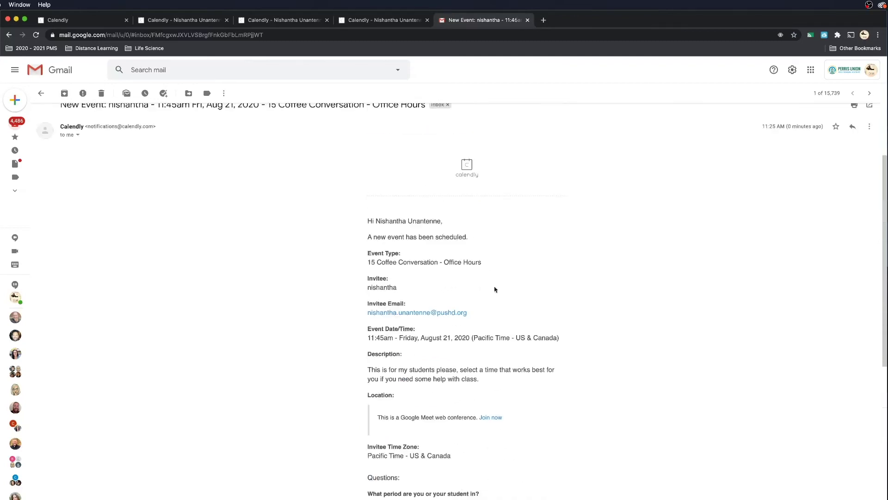
pyautogui.click(811, 70)
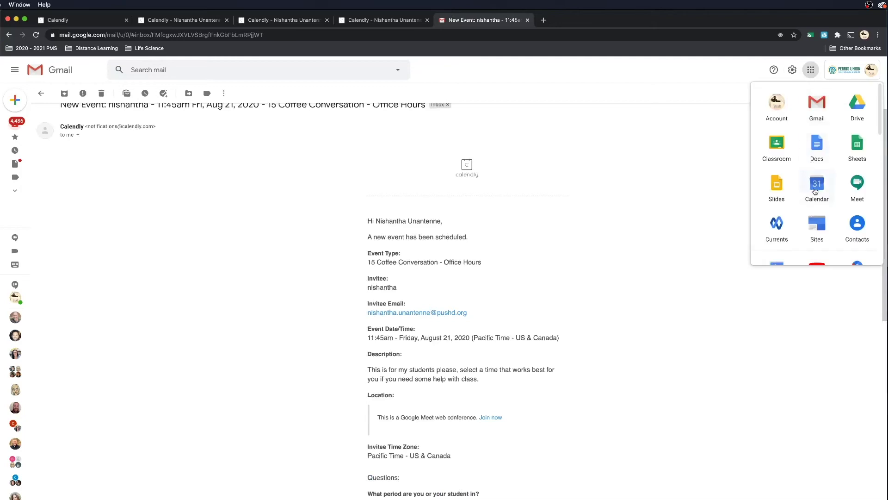
# Check the 11:45am–12:15pm Friday, August 21 booking details in Google Calendar, then return to Gmail
pyautogui.click(815, 192)
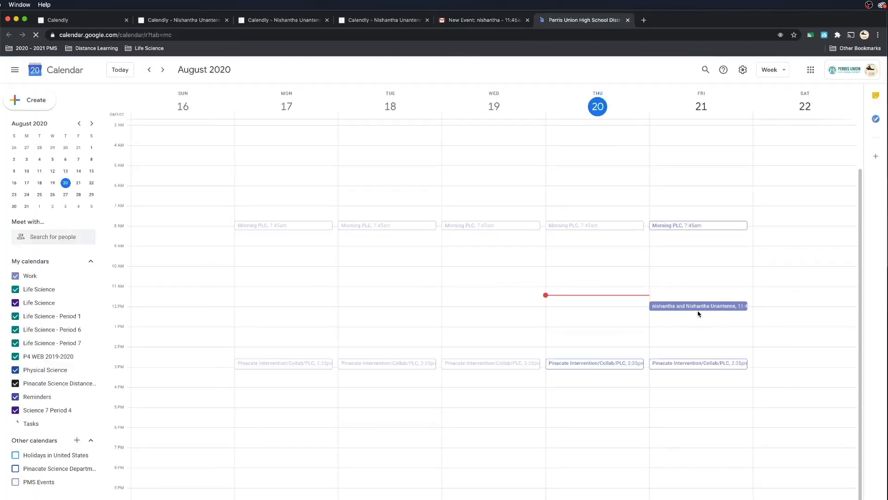
pyautogui.click(706, 305)
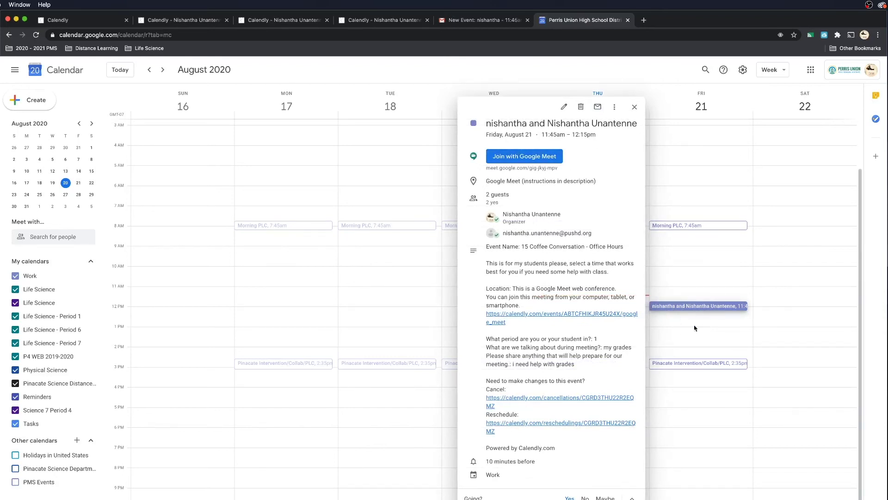
pyautogui.click(462, 20)
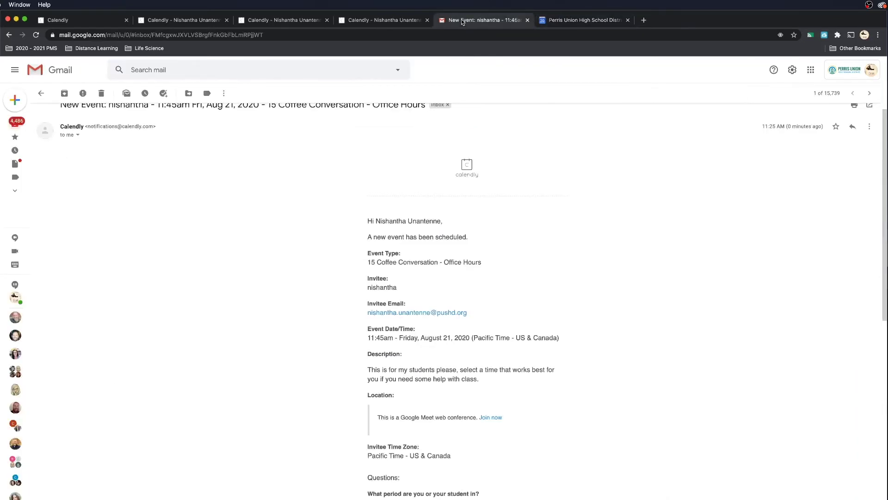
# Go back from the booking confirmation to the Calendly Select a Date & Time page
pyautogui.click(579, 20)
pyautogui.click(375, 20)
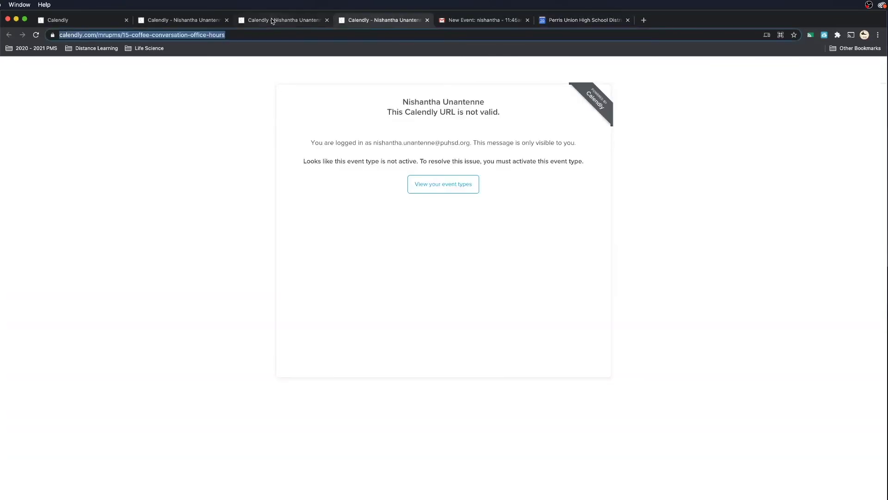
pyautogui.click(149, 21)
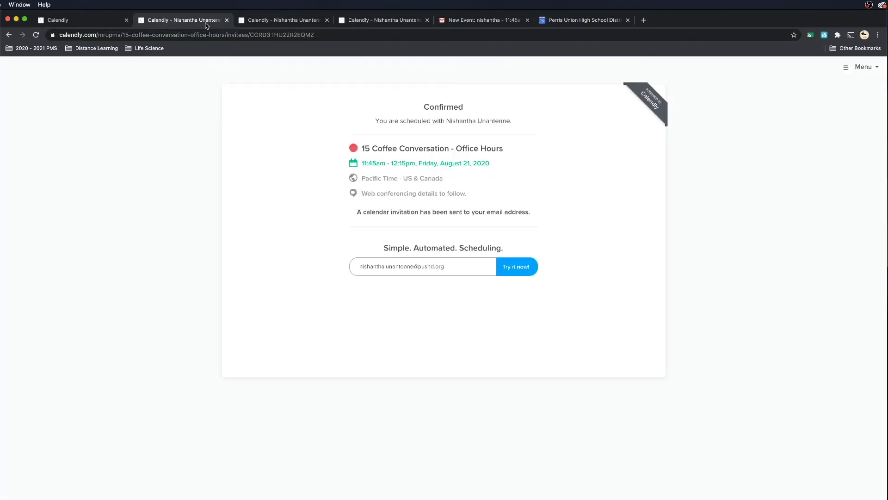
pyautogui.click(9, 36)
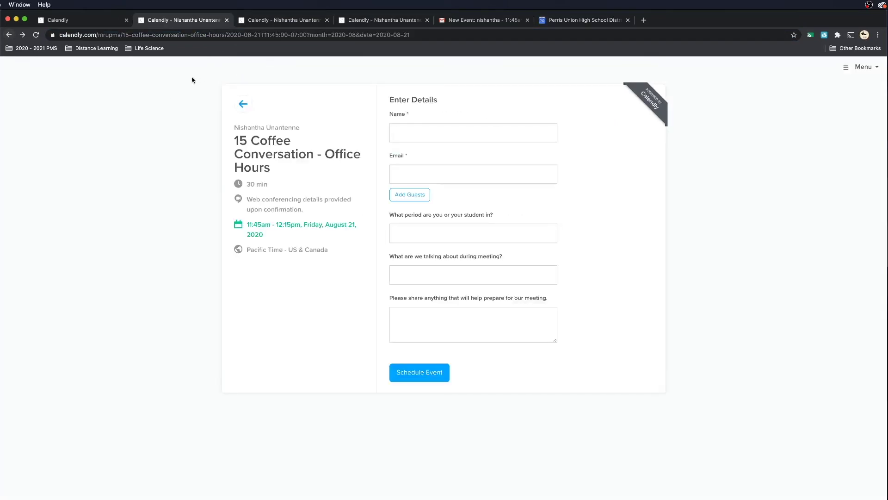
pyautogui.click(9, 35)
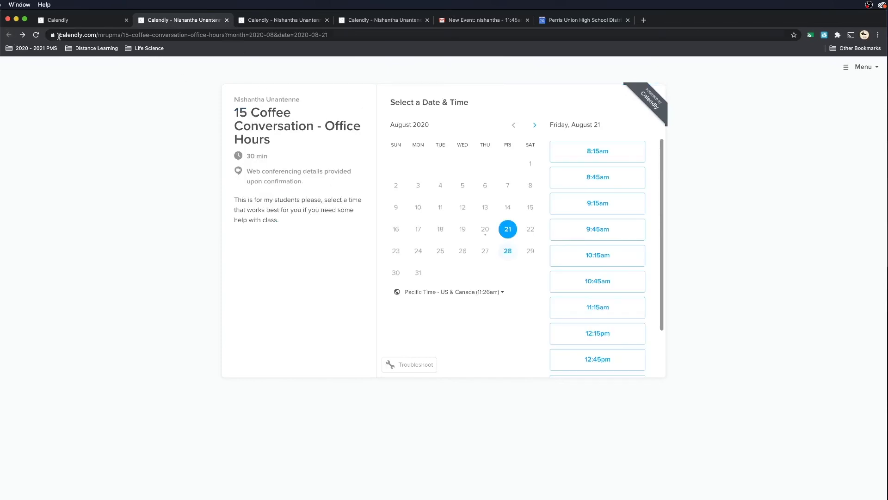
# Reload the Friday Office Hours booking page and copy its web address
pyautogui.click(36, 36)
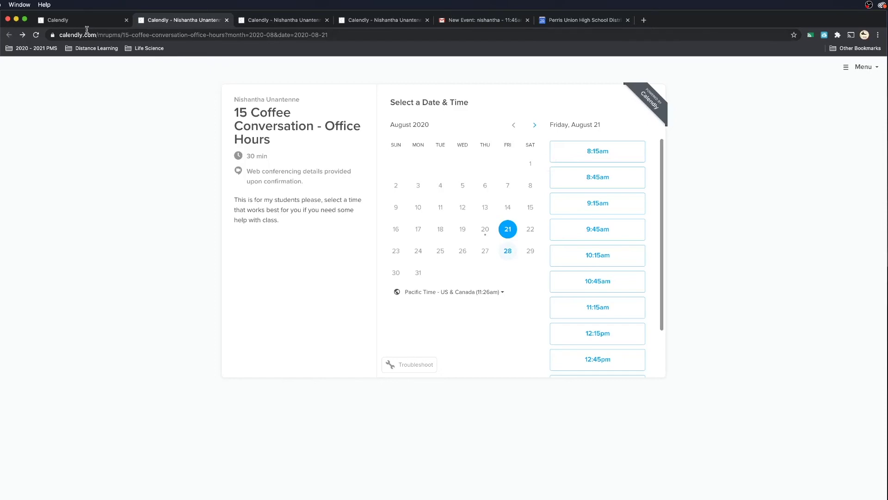
pyautogui.click(109, 35)
pyautogui.rightClick(106, 37)
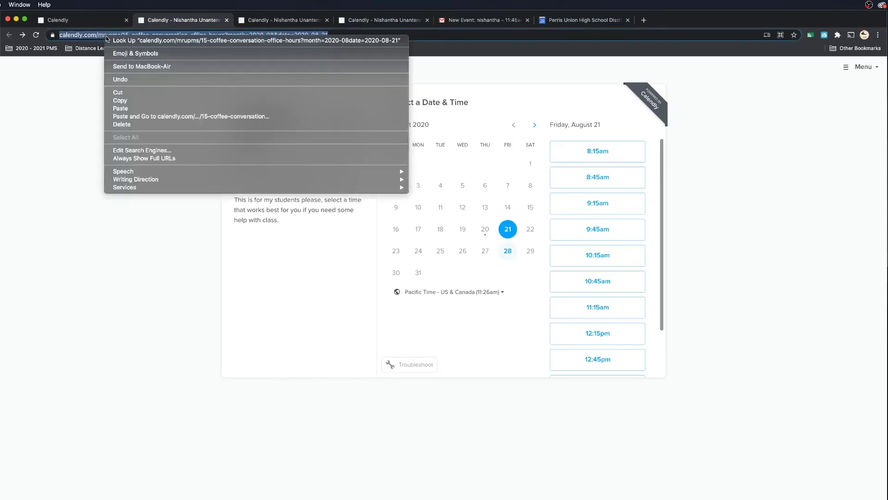
pyautogui.click(123, 100)
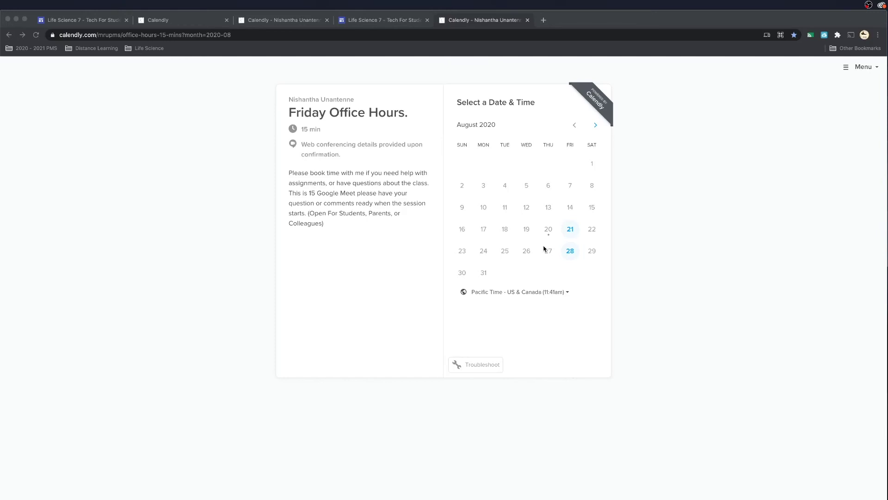
# Open a new blank browser tab beside the Calendly booking page
pyautogui.click(544, 20)
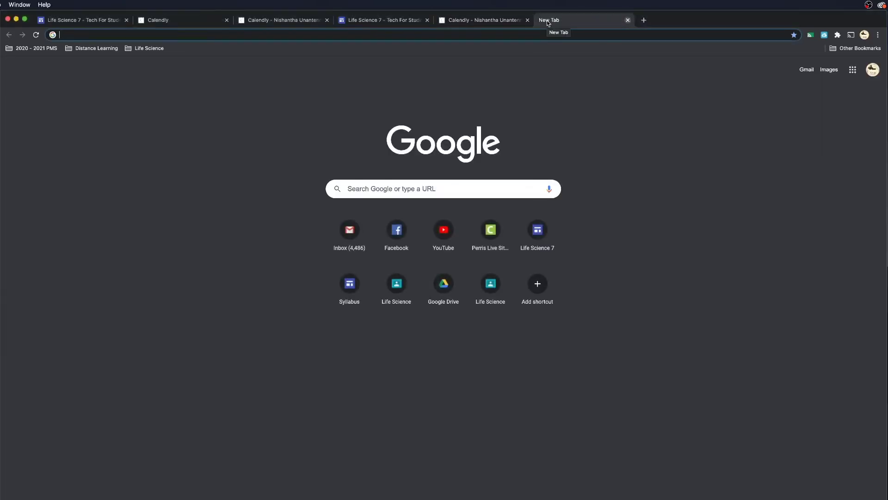
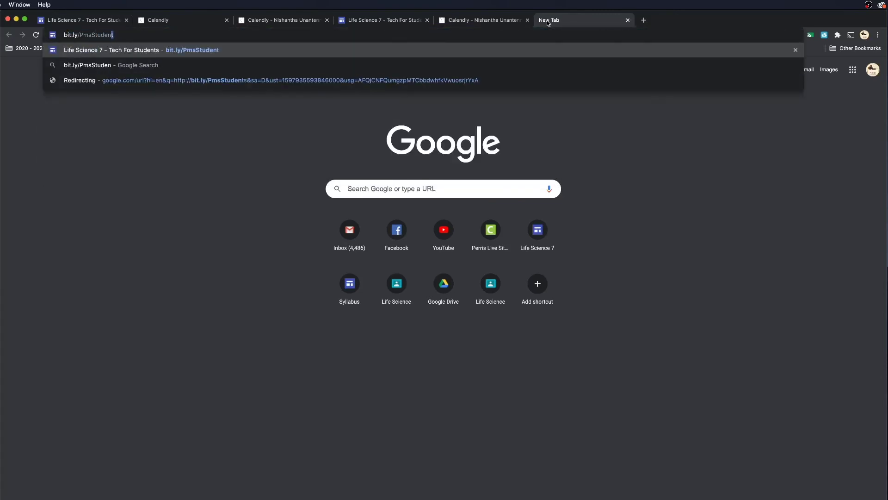
# Load bit.ly/PmsStudent, the Life Science 7 Tech For Students page
pyautogui.press('Return')
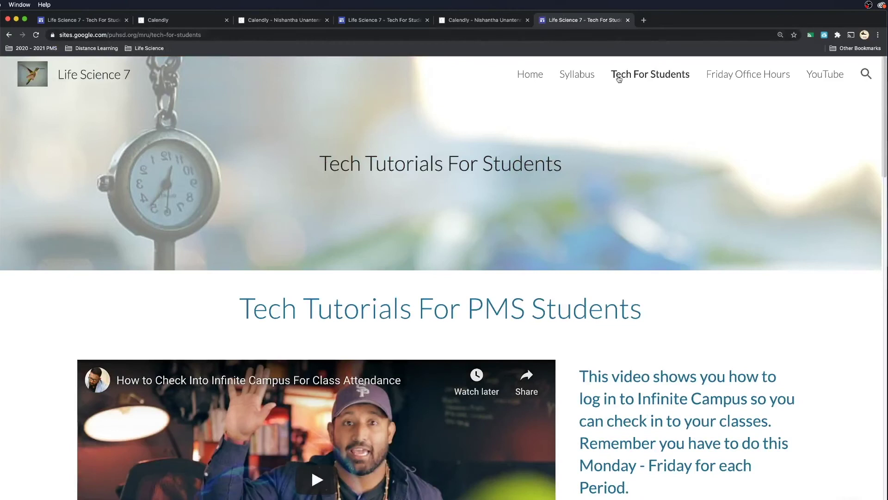
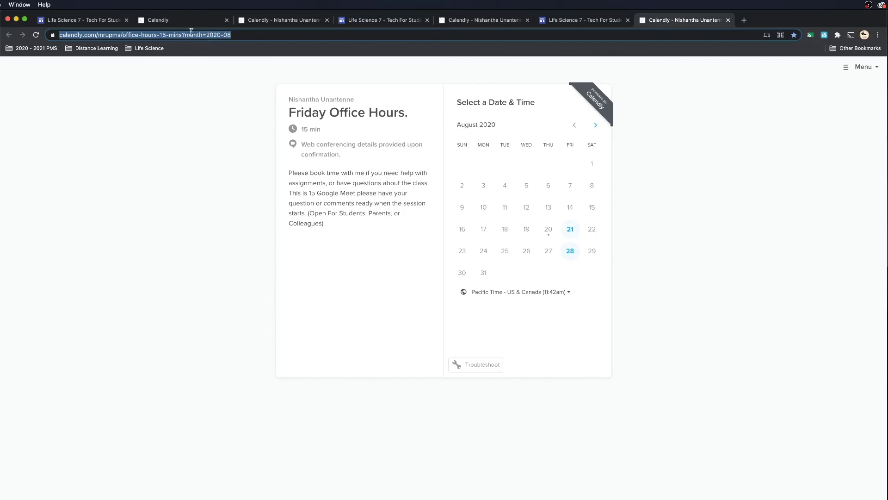
# Copy the Calendly booking page's full web address
pyautogui.click(161, 35)
pyautogui.press('super+a')
pyautogui.rightClick(164, 36)
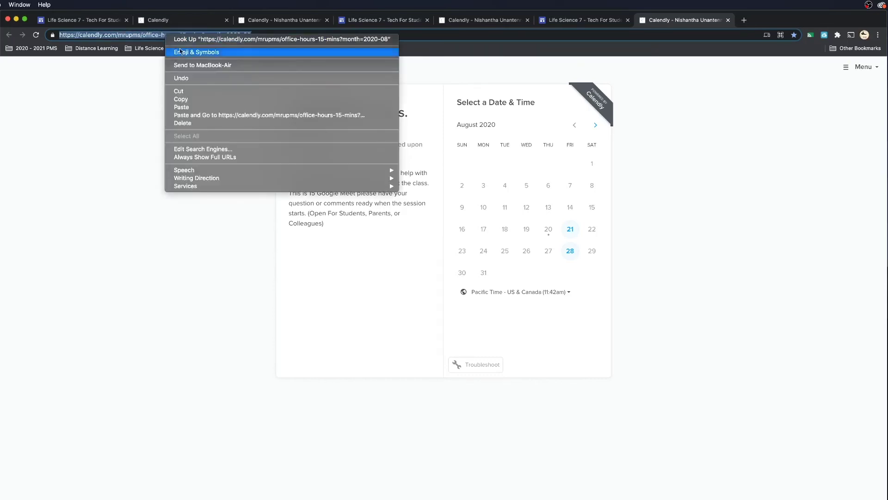
pyautogui.click(188, 102)
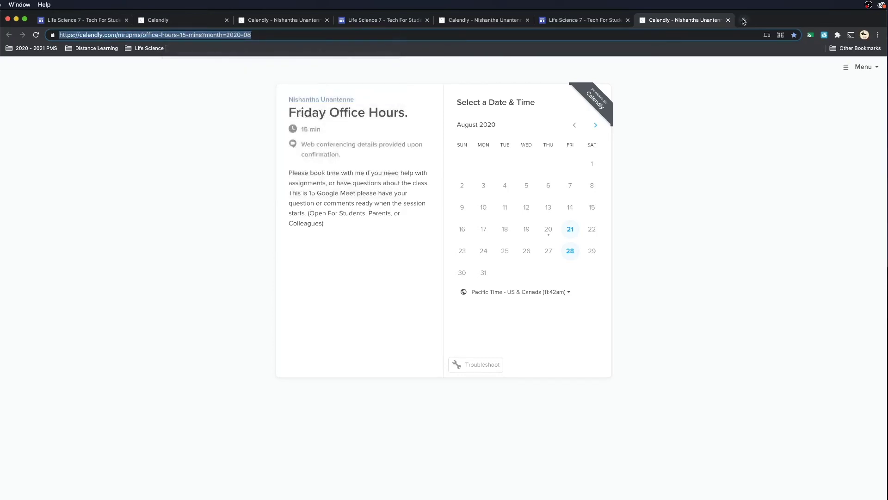
# Open gmail.com in a new tab and show its quick settings panel
pyautogui.click(744, 20)
pyautogui.write('gmailc')
pyautogui.press('BackSpace')
pyautogui.press('BackSpace')
pyautogui.write('.com')
pyautogui.press('Return')
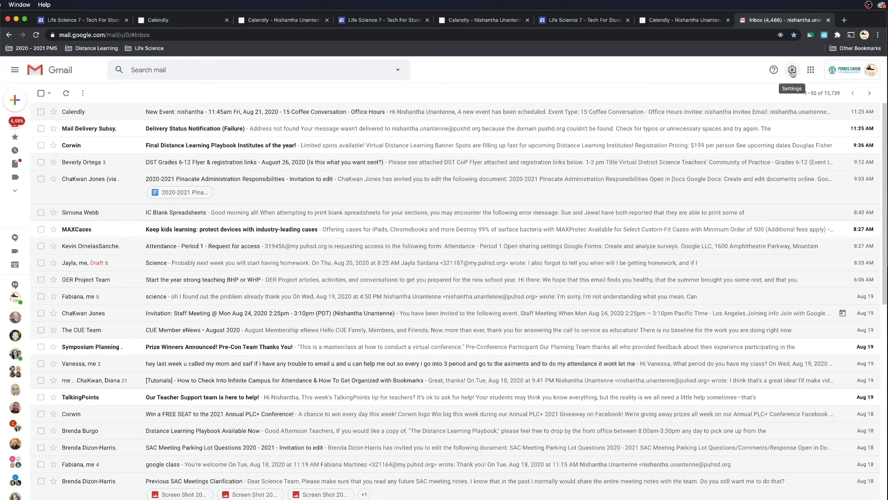
pyautogui.click(793, 72)
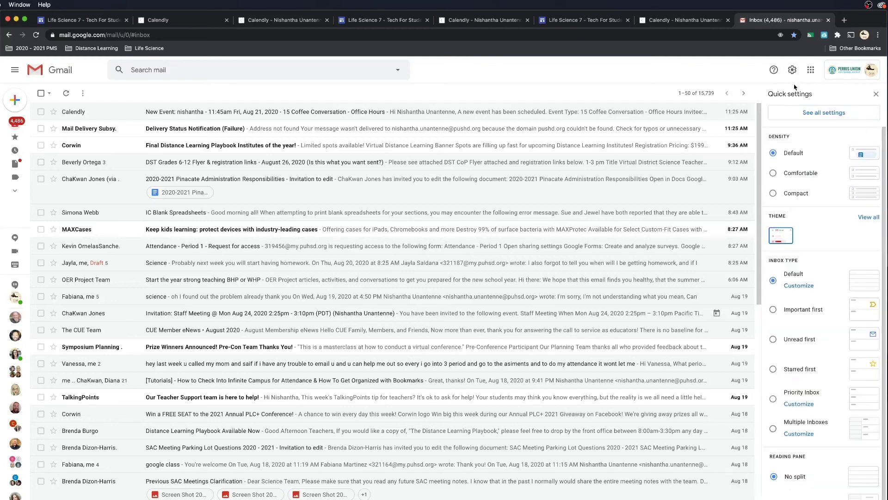
# From the full settings page, create a new signature named 'Book My Time'
pyautogui.click(821, 114)
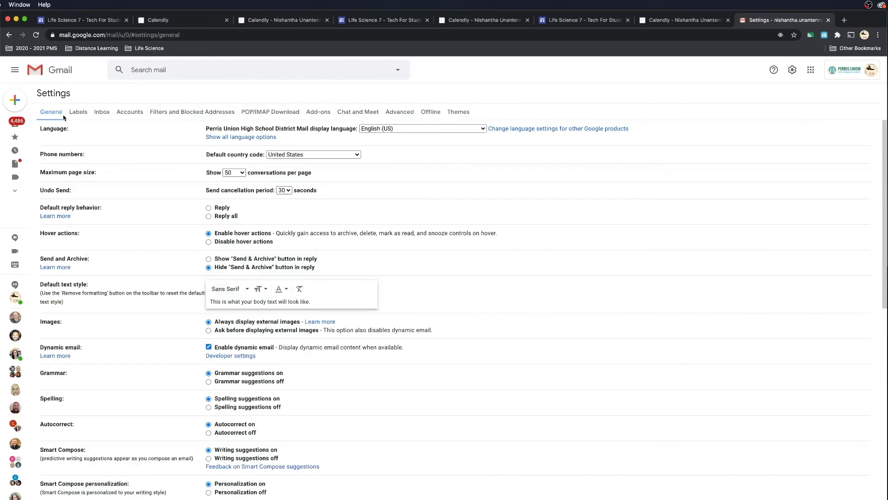
pyautogui.scroll(-10, 340, 252)
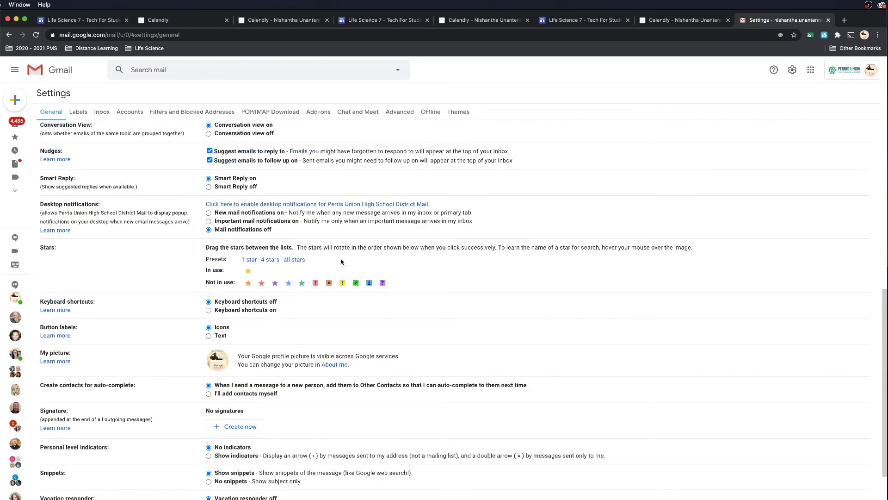
pyautogui.scroll(-4, 341, 261)
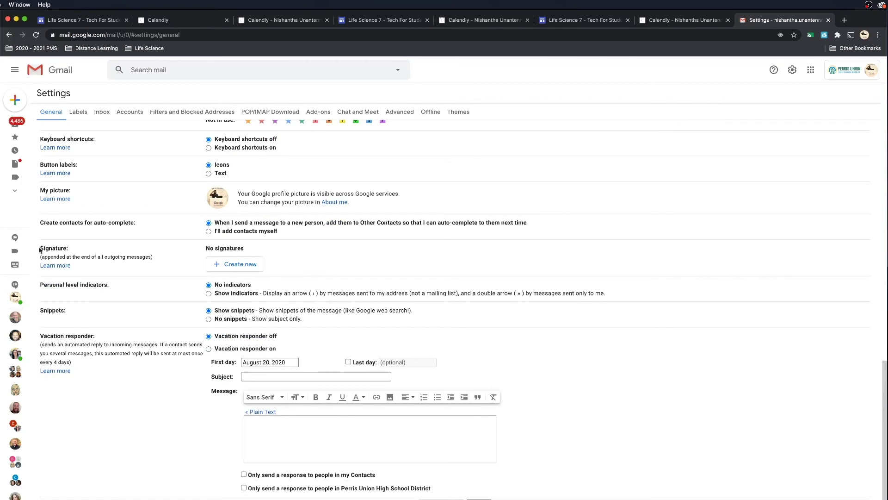
pyautogui.click(228, 266)
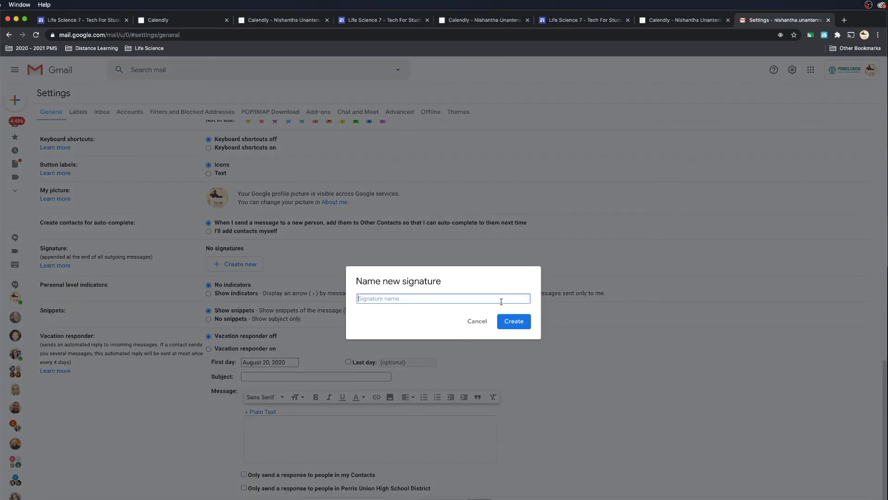
pyautogui.write('Book m')
pyautogui.press('BackSpace')
pyautogui.write('ME Time')
pyautogui.click(514, 321)
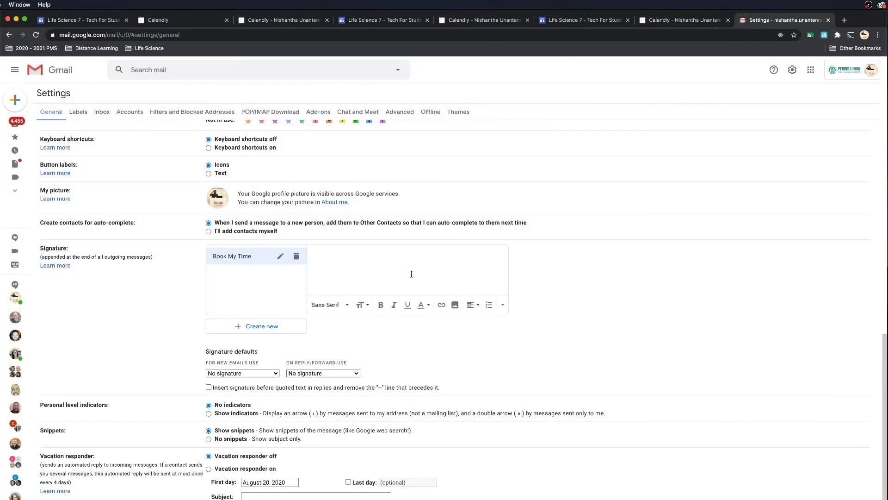
# Enter the signature text 'Please Click Here To Book A Meeting With Me!' and select it
pyautogui.write('Please Click Here To Book A Meeting With Me!')
pyautogui.tripleClick(324, 249)
pyautogui.click(436, 259)
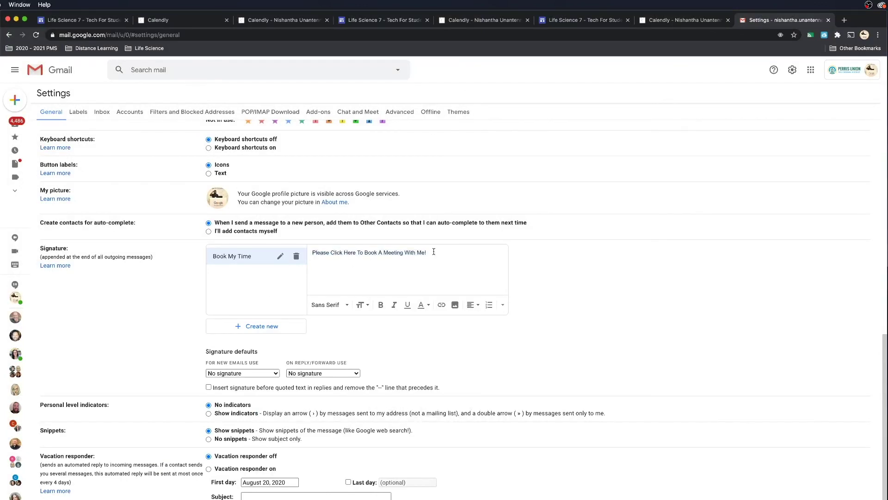
pyautogui.moveTo(428, 252)
pyautogui.mouseDown()
pyautogui.moveTo(330, 254)
pyautogui.moveTo(310, 260)
pyautogui.moveTo(311, 269)
pyautogui.mouseUp()
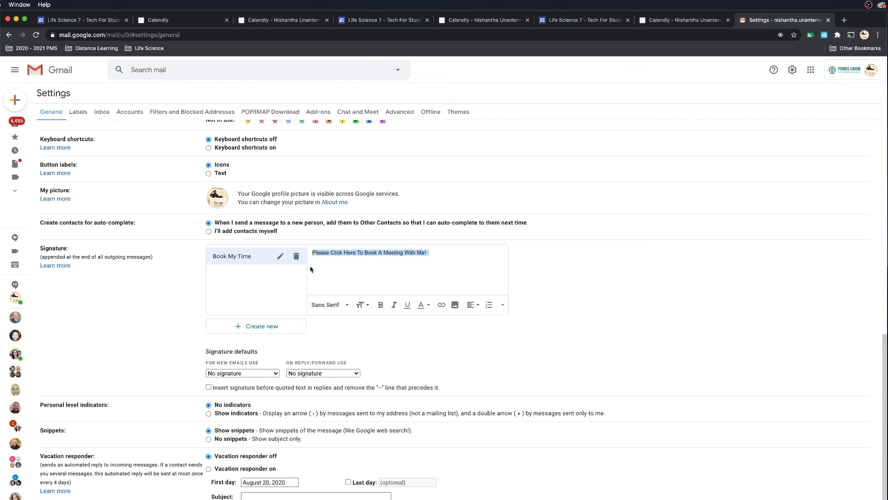
# Link the selected signature sentence to the copied Calendly booking address
pyautogui.click(442, 305)
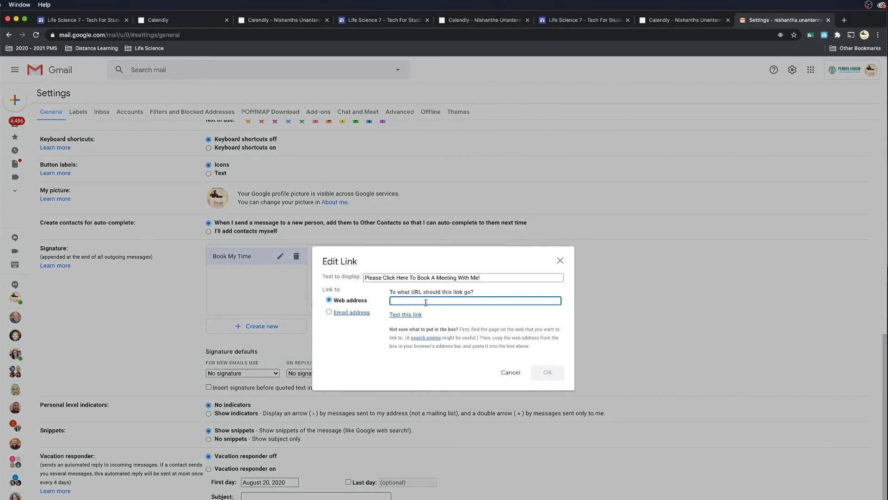
pyautogui.press('super+v')
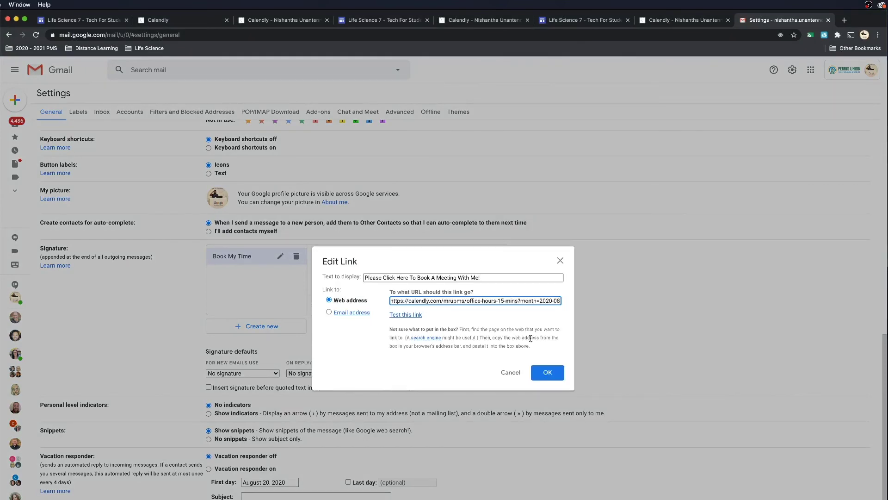
pyautogui.click(545, 374)
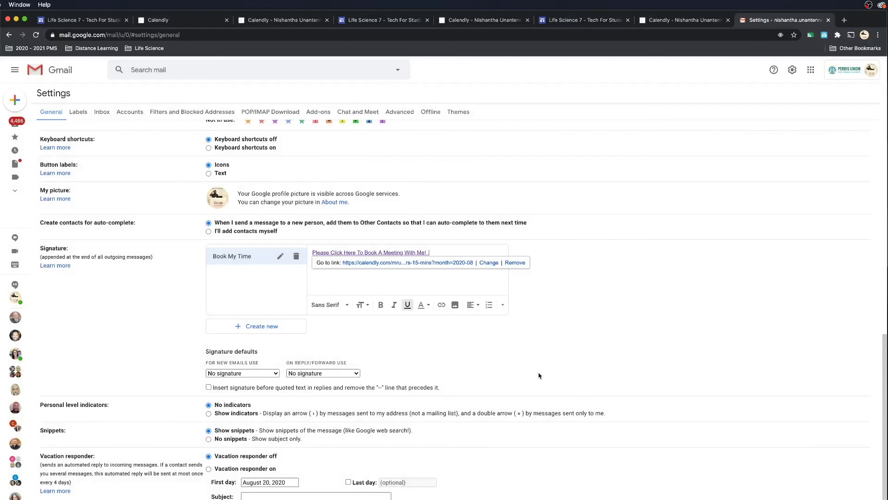
# Make Book My Time the default signature for new emails and for replies/forwards
pyautogui.scroll(-1, 537, 377)
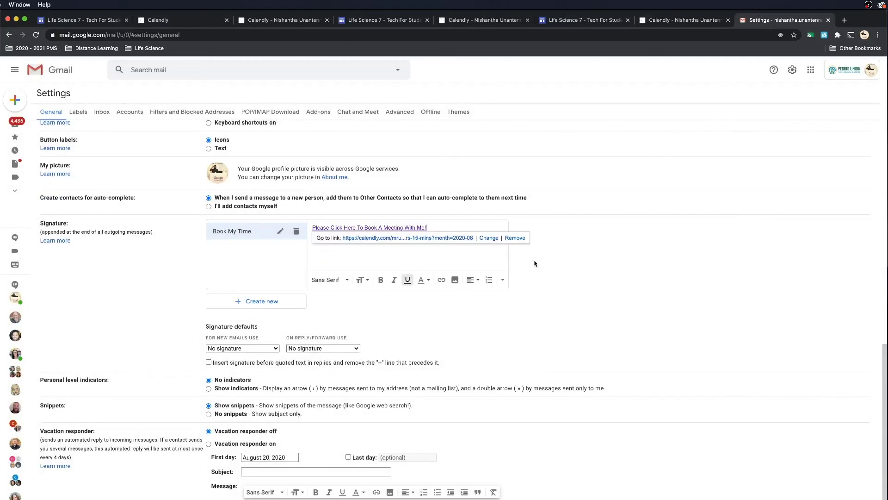
pyautogui.click(243, 352)
pyautogui.click(243, 357)
pyautogui.click(309, 352)
pyautogui.click(307, 357)
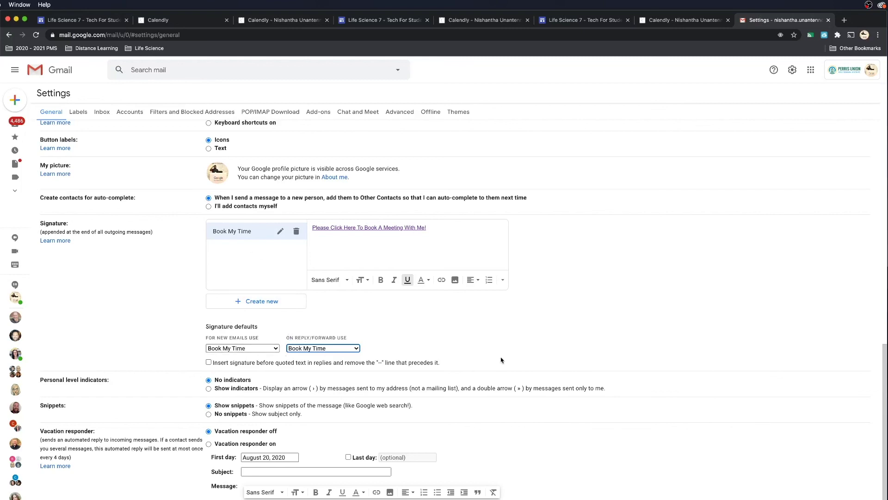
pyautogui.scroll(-3, 440, 259)
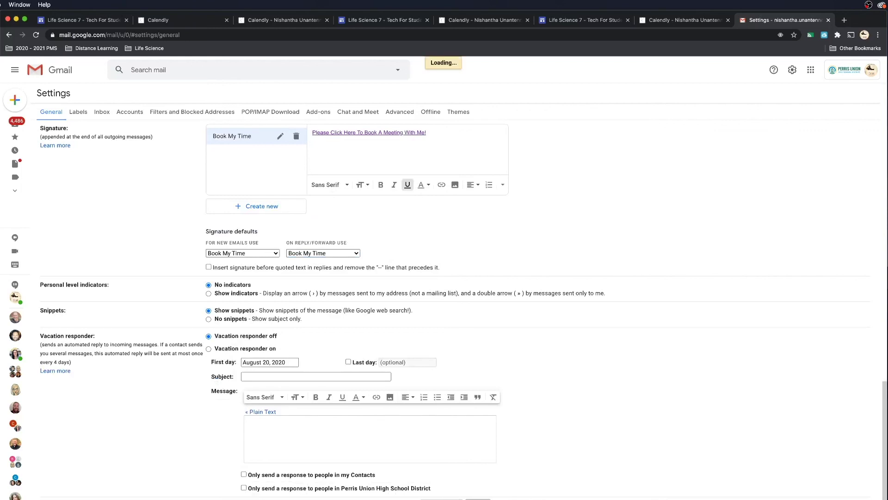
# Send yourself a test email with subject 'Testing' and body 'hi there'
pyautogui.click(15, 100)
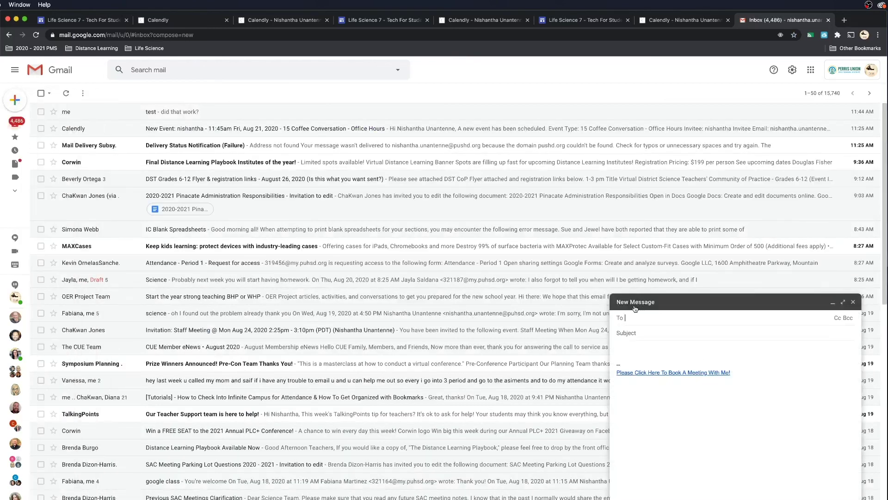
pyautogui.write('nish')
pyautogui.press('Return')
pyautogui.press('Tab')
pyautogui.write('ts')
pyautogui.press('BackSpace')
pyautogui.press('BackSpace')
pyautogui.write('Testing')
pyautogui.click(629, 348)
pyautogui.write('hi there')
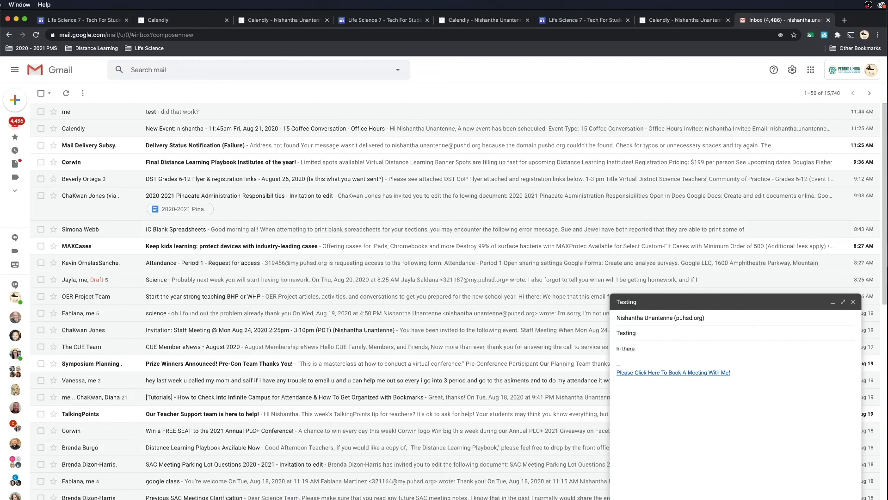
pyautogui.press('super+Return')
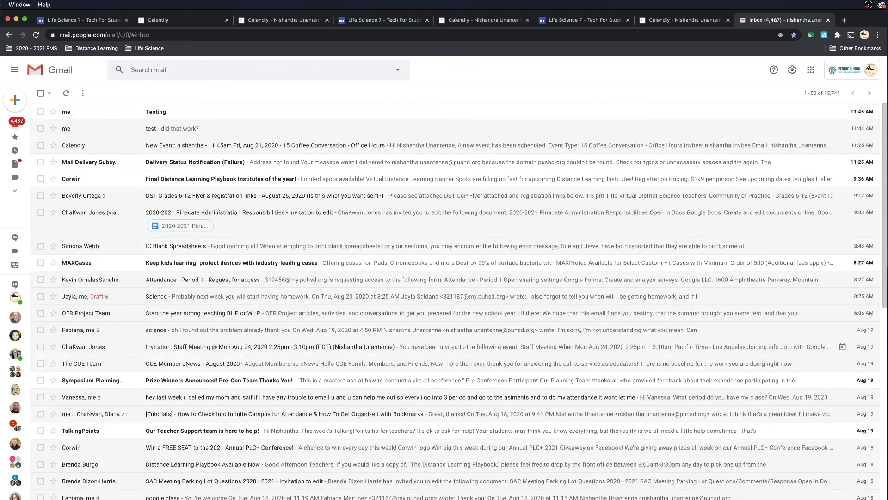
# Open the Testing email and follow its signature link to Calendly's Friday Office Hours page
pyautogui.click(186, 115)
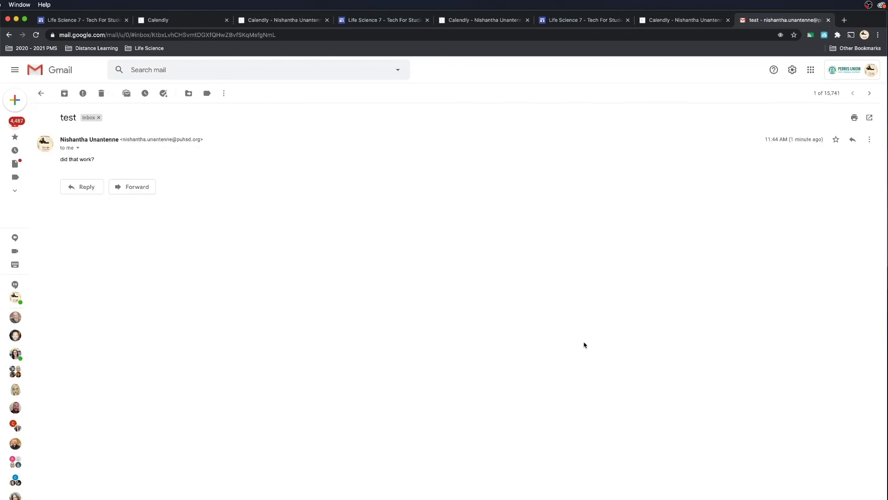
pyautogui.click(10, 36)
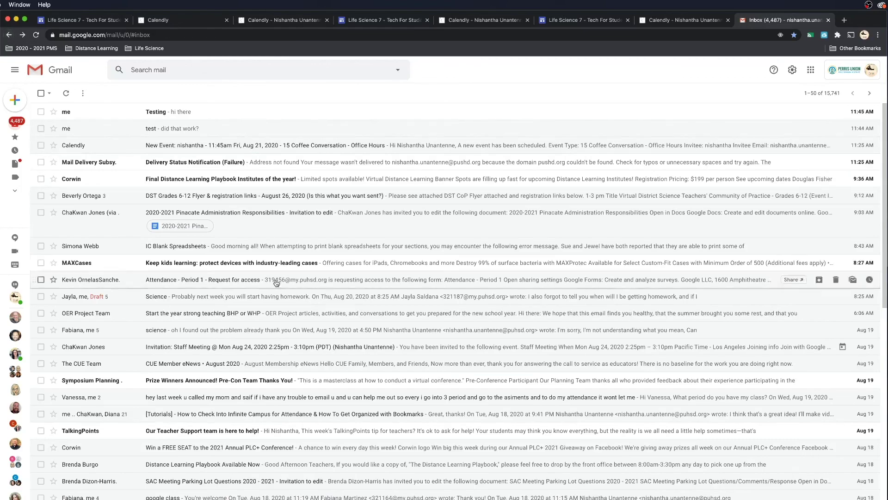
pyautogui.click(188, 117)
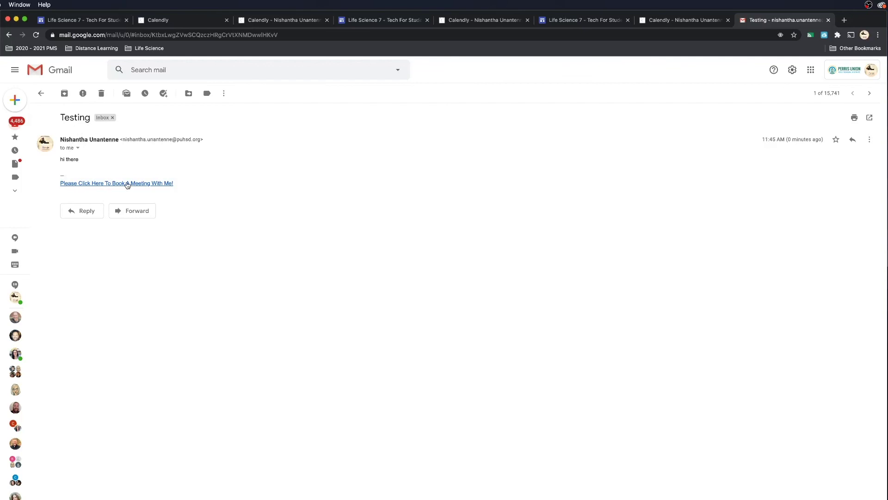
pyautogui.click(127, 184)
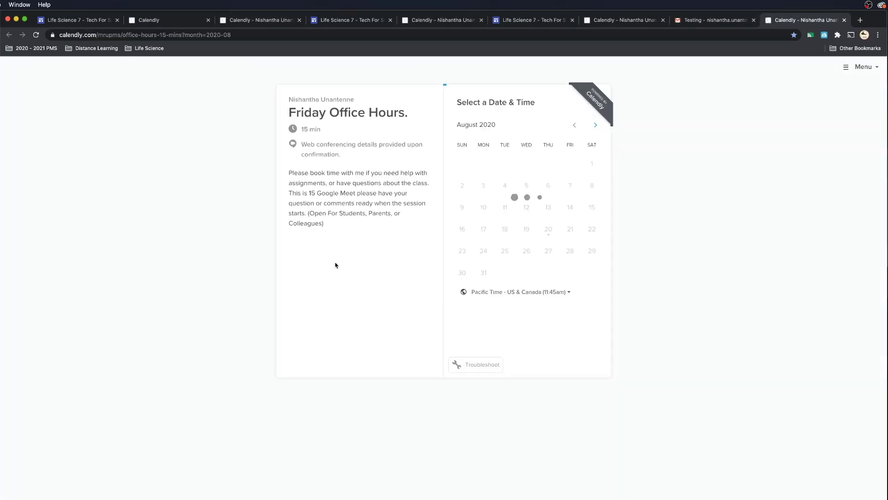